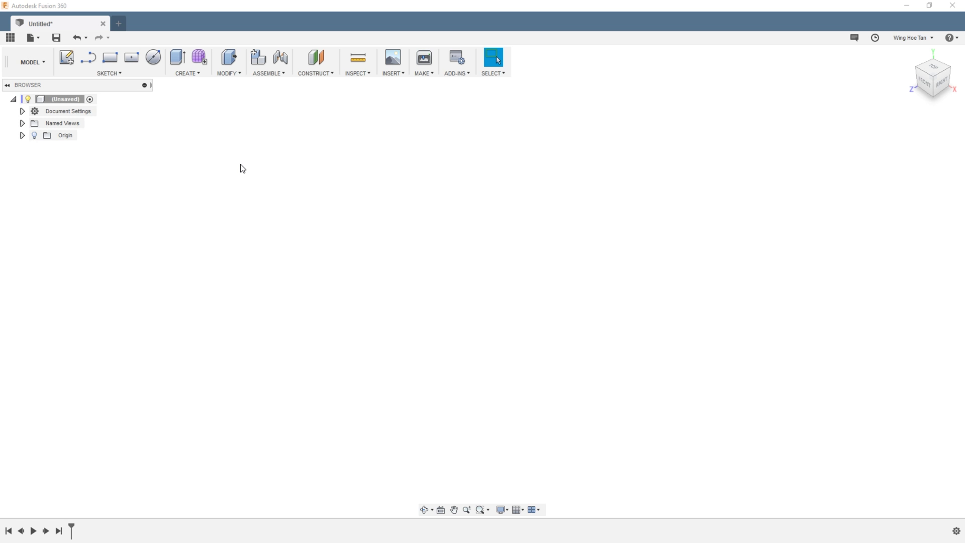
In Change Parameters, add a user parameter LENGTH with a value of 50 mm
click(241, 74)
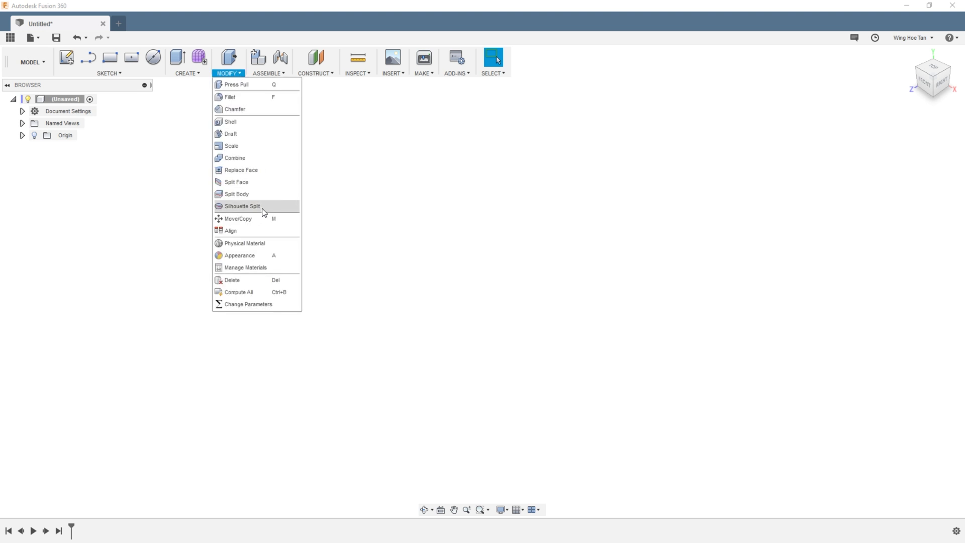
click(287, 305)
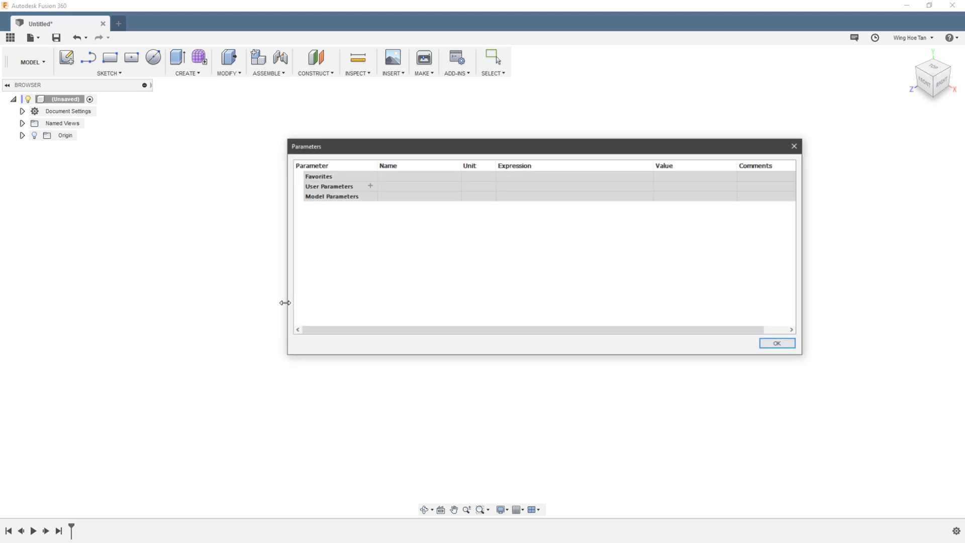
click(369, 185)
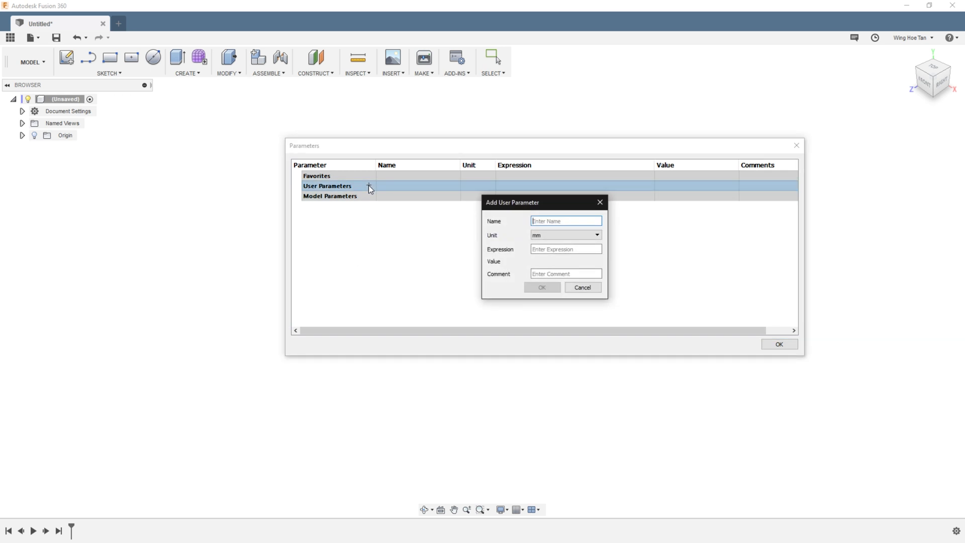
click(538, 220)
text(LENGTH)
click(533, 249)
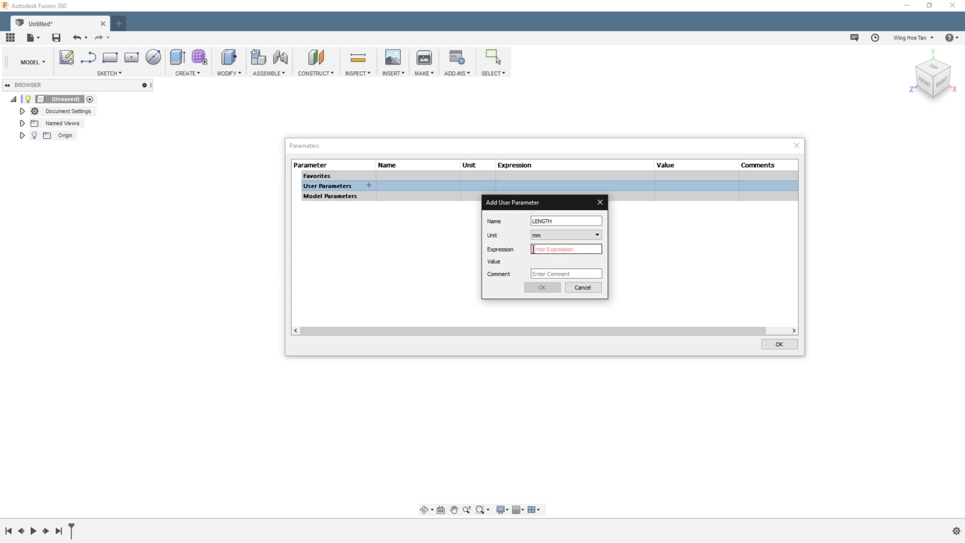
text(50)
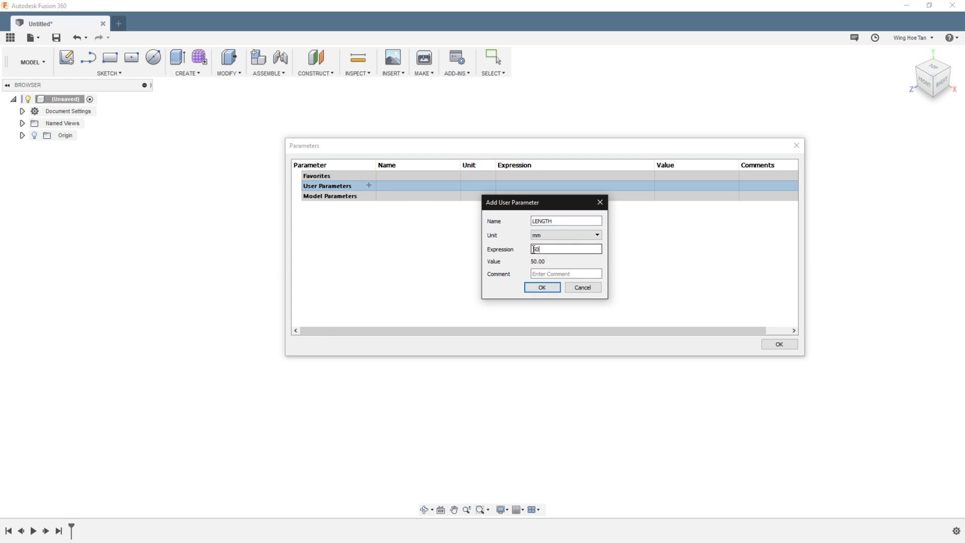
click(529, 287)
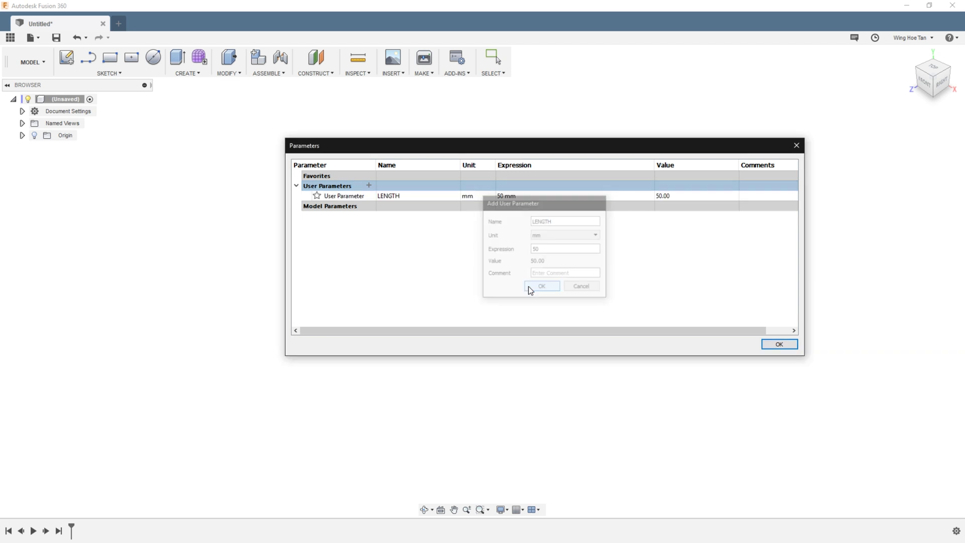
Add user parameters WIDTH = 30 mm and DEPTH = 20 mm, then close the table
click(368, 185)
text(W)
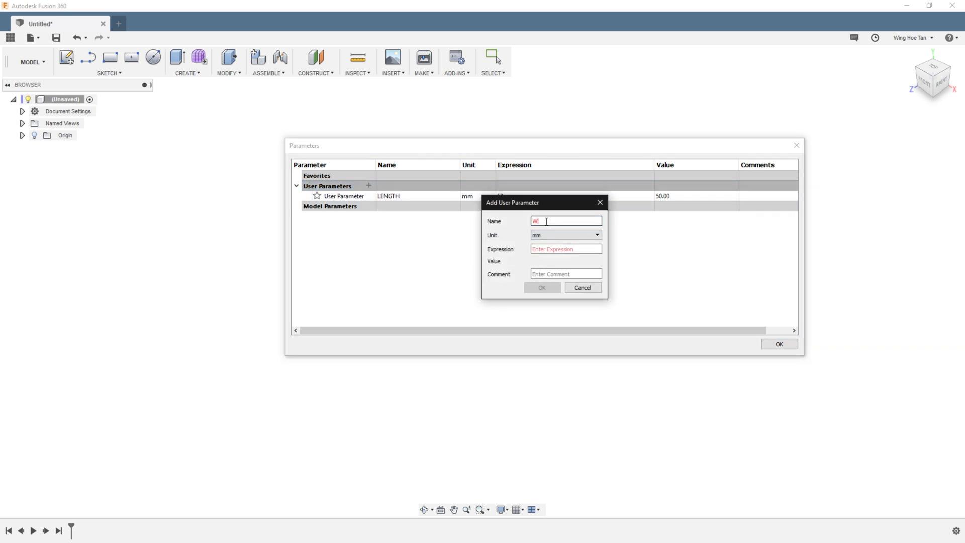
text(IDTH)
click(553, 248)
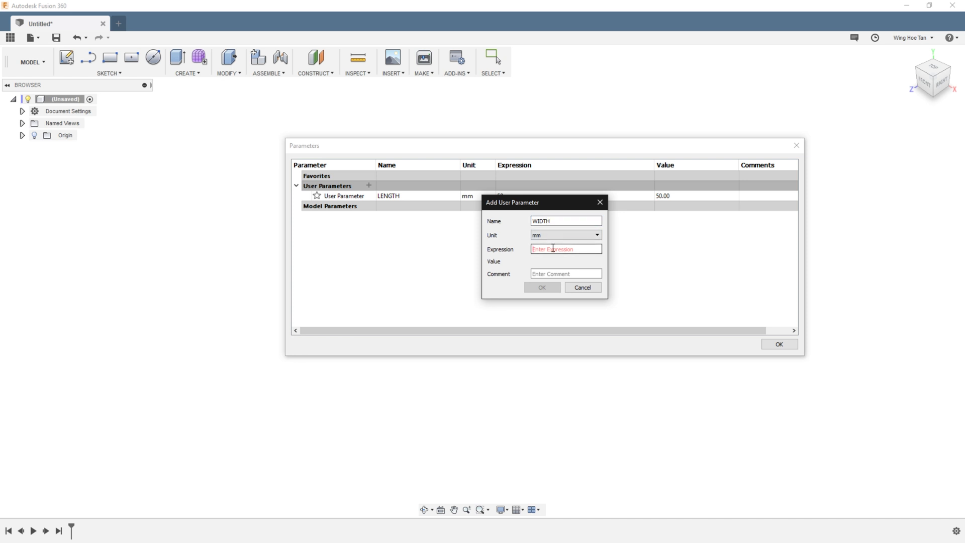
text(30)
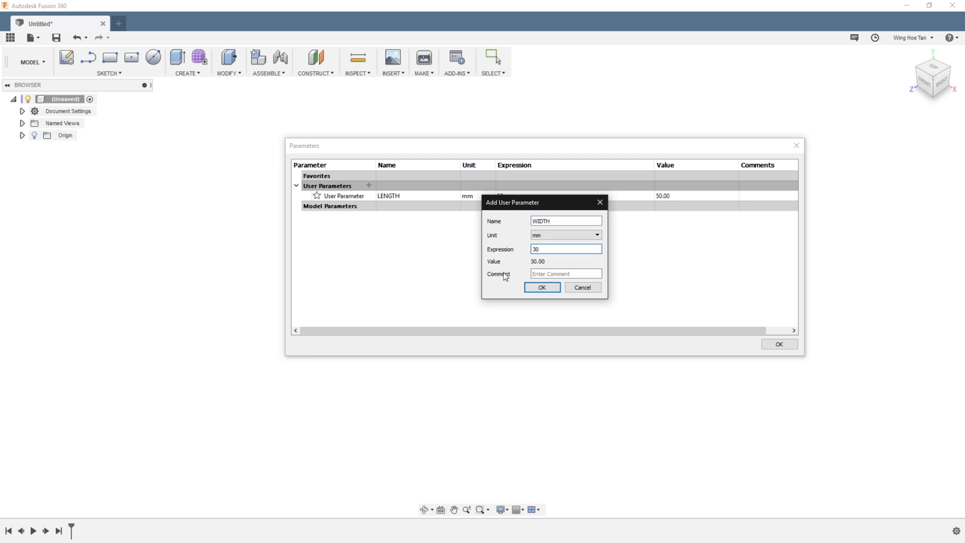
click(540, 287)
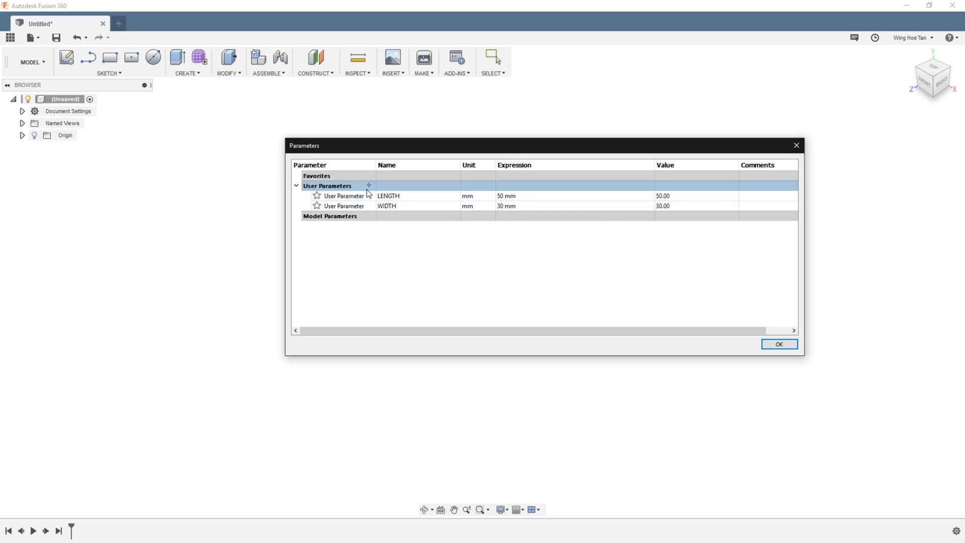
click(368, 186)
text(DEPTH)
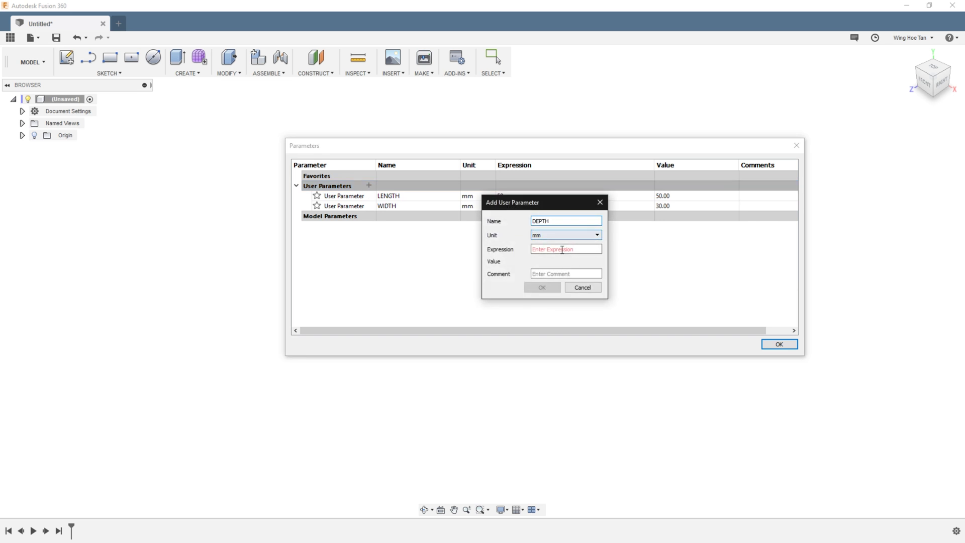
click(559, 249)
text(20)
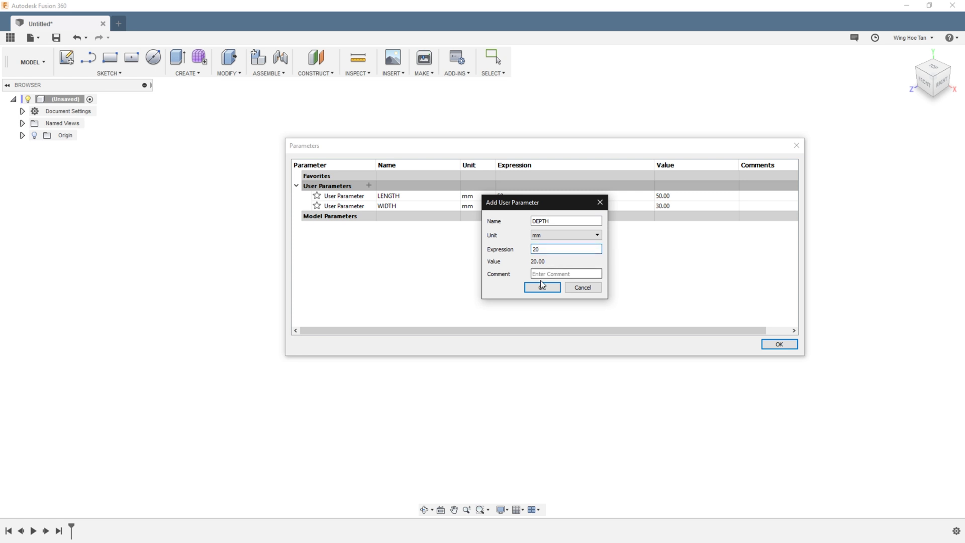
click(542, 288)
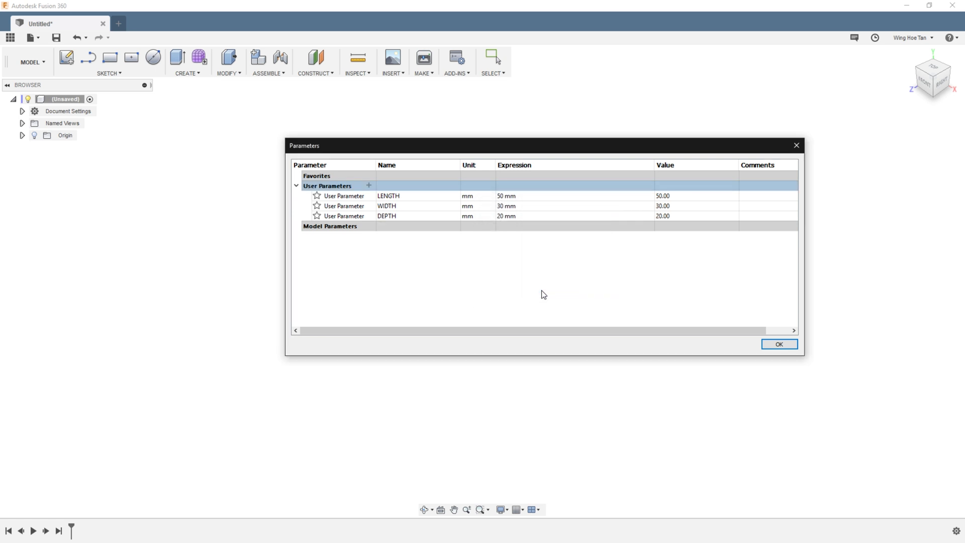
click(768, 346)
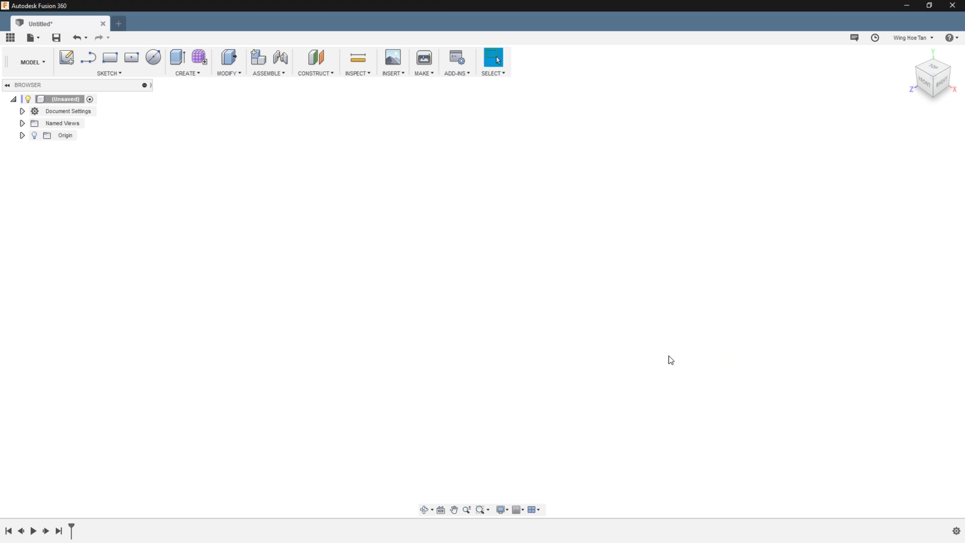
Show the origin planes and start a sketch on the XY plane
click(34, 135)
right_click(504, 269)
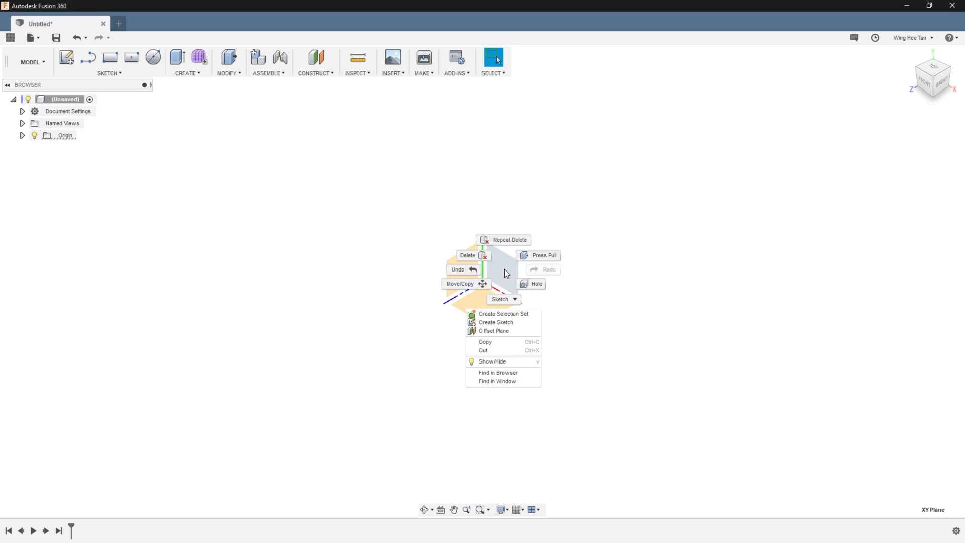
click(511, 322)
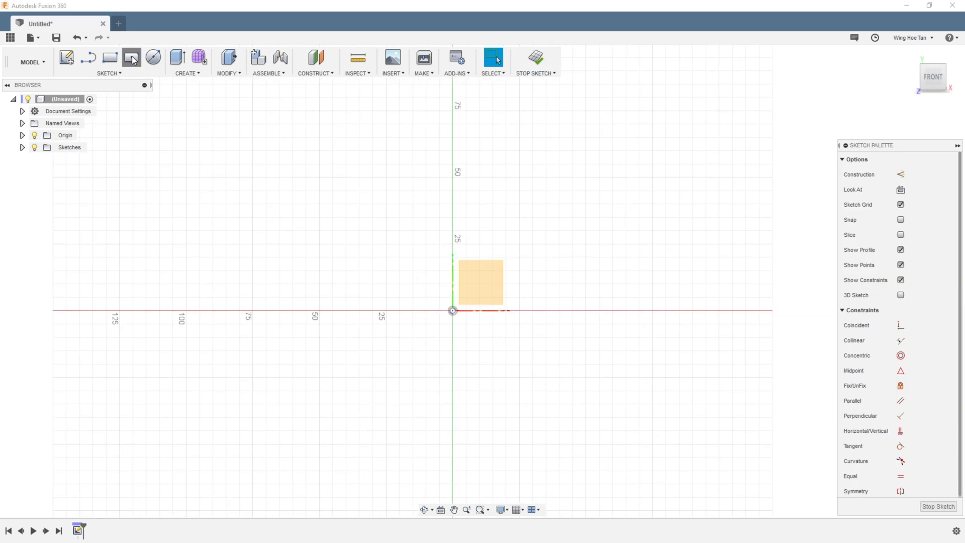
Draw a centre rectangle at the origin sized LENGTH by WIDTH, then finish the sketch
click(132, 57)
click(452, 311)
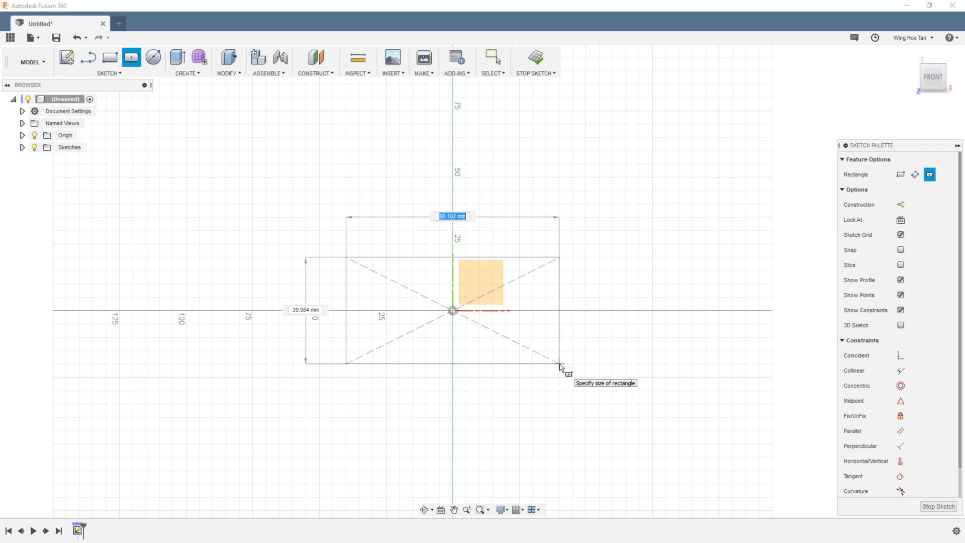
text(LEN)
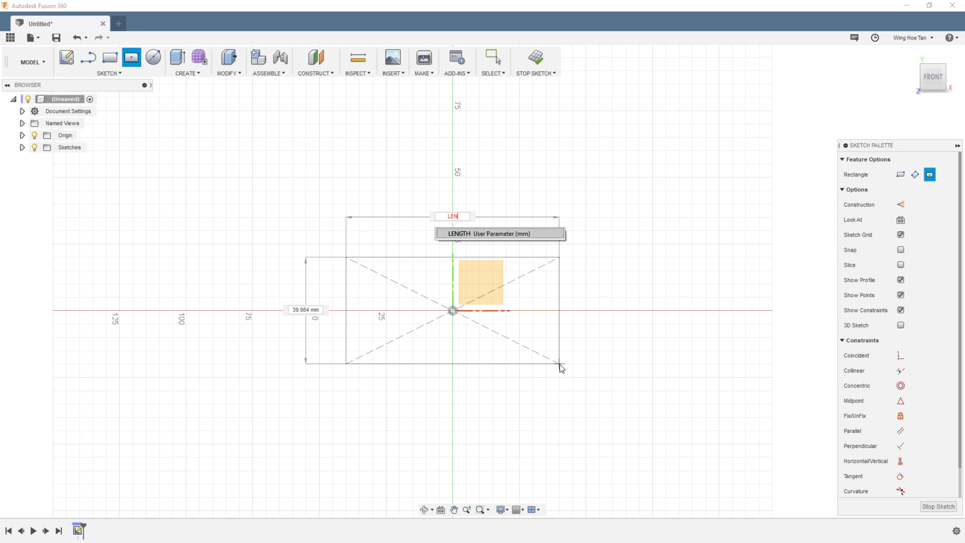
key(Return)
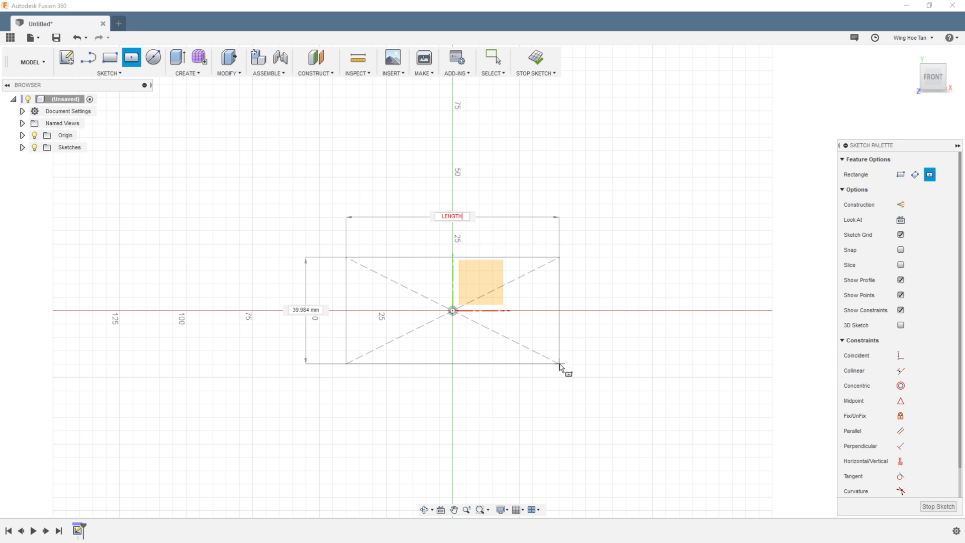
key(Tab)
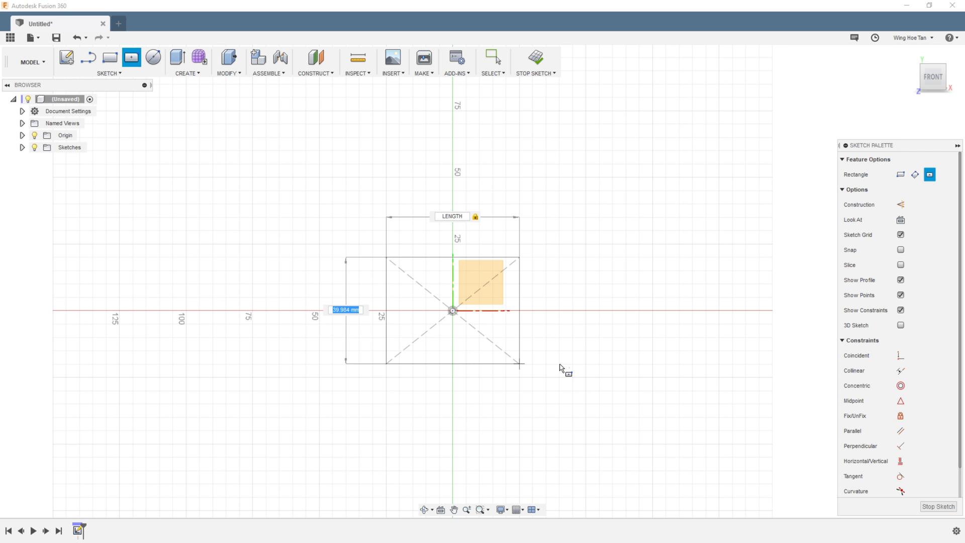
text(WI)
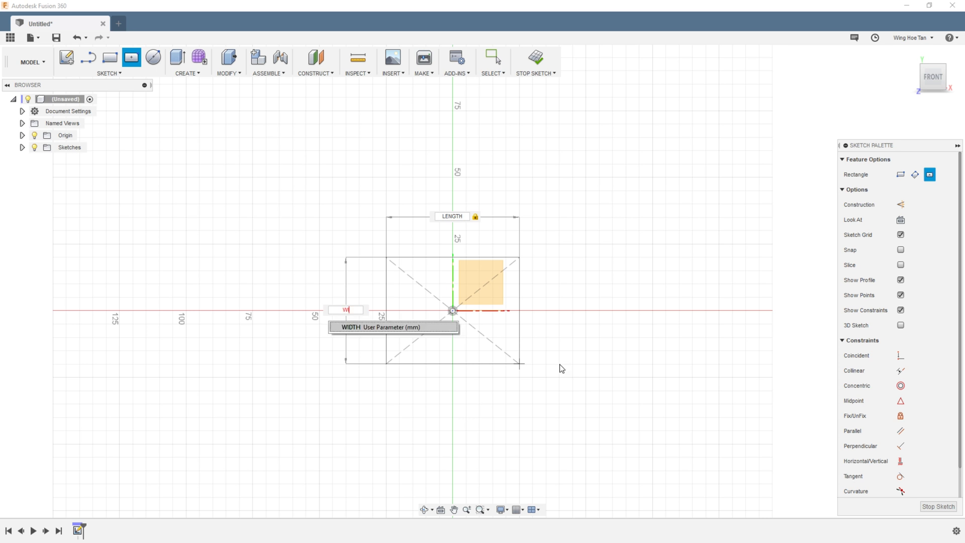
key(Return)
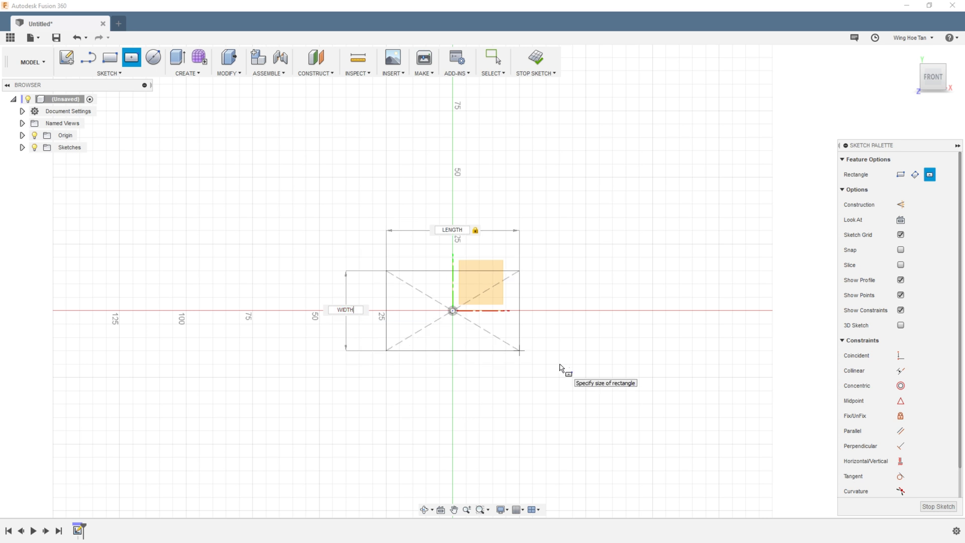
key(Return)
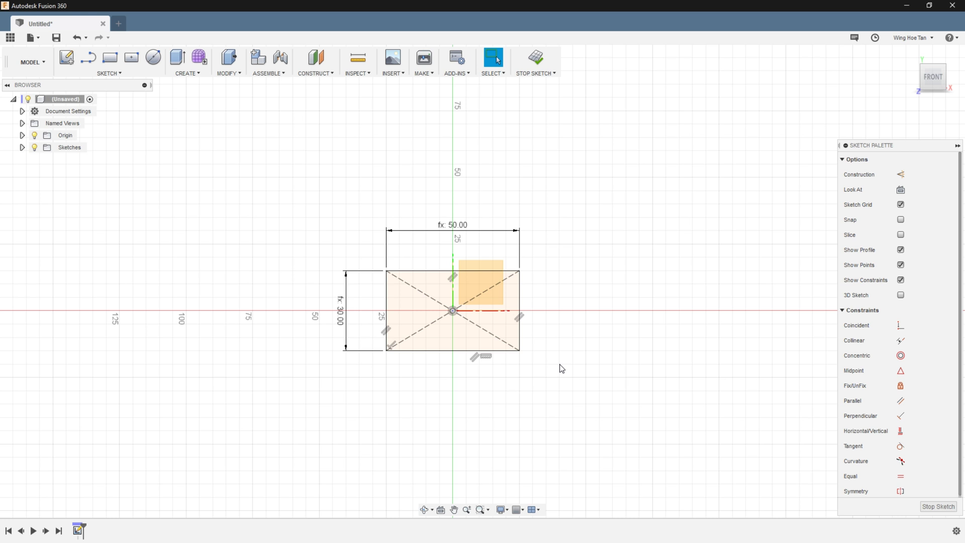
scroll(438, 287, up, 3)
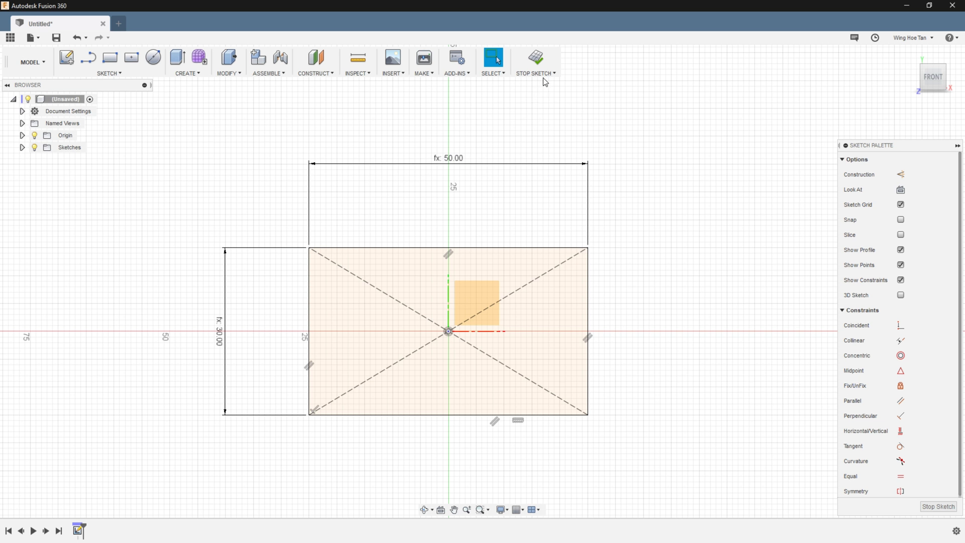
click(536, 60)
Extrude the rectangle profile by DEPTH into a box body and orbit to view it in 3-D
scroll(502, 205, down, 1)
click(377, 265)
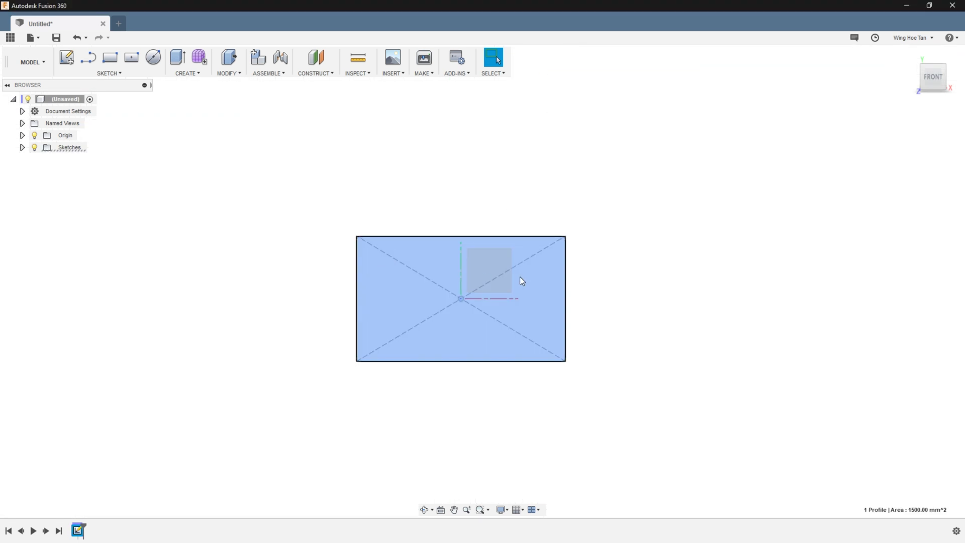
key(e)
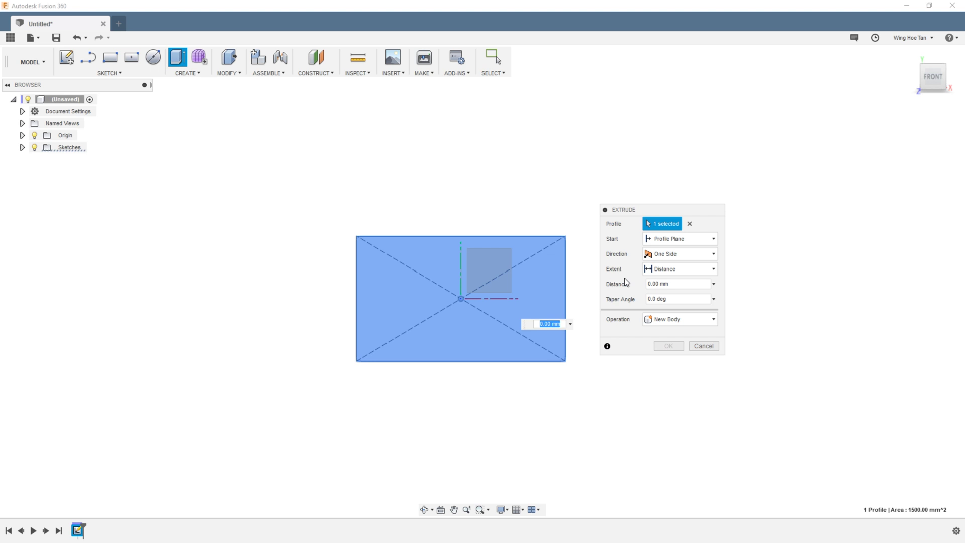
text(DEP)
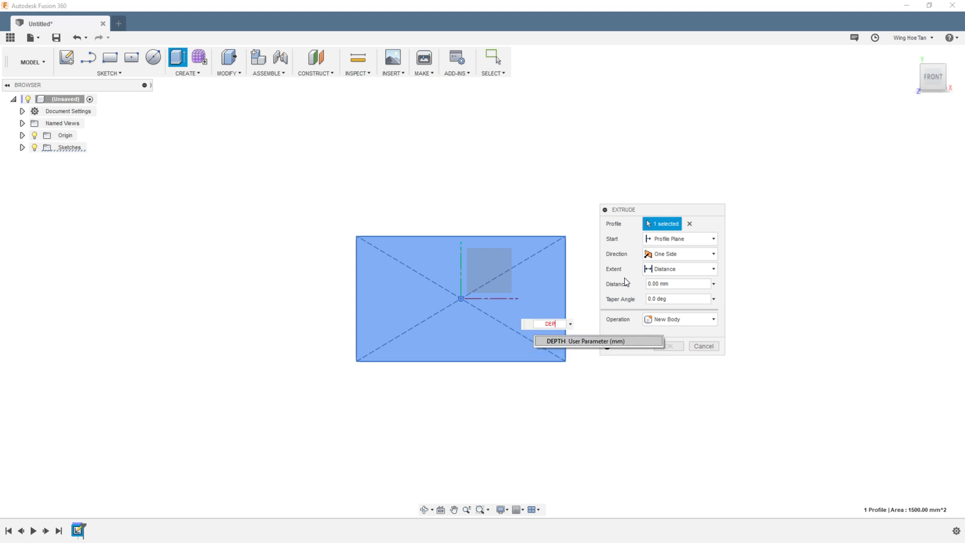
key(Return)
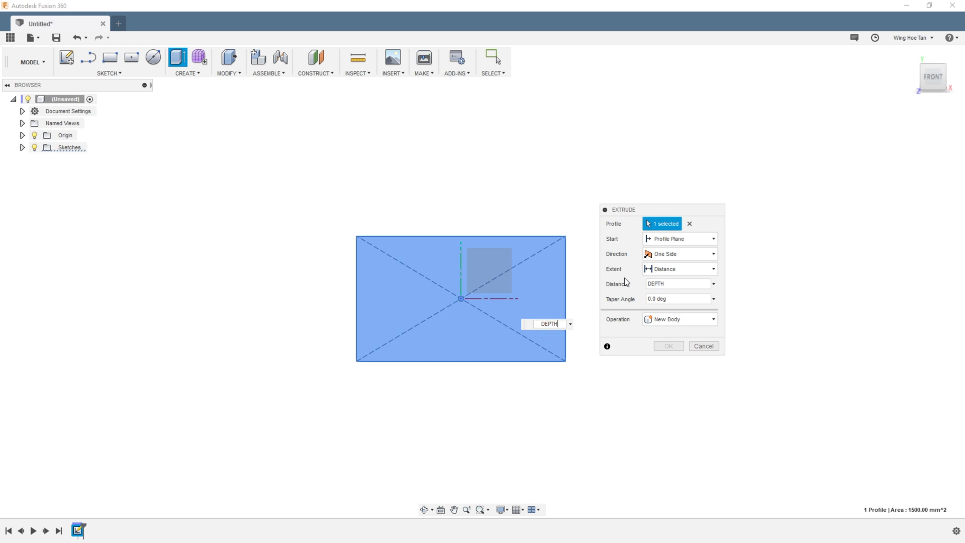
key(Return)
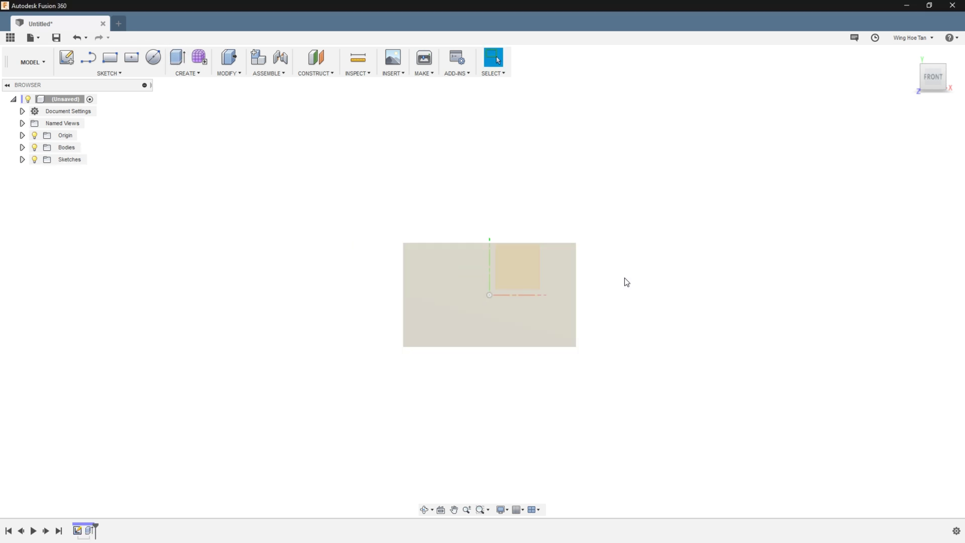
shift+middle_drag(625, 280, 409, 330)
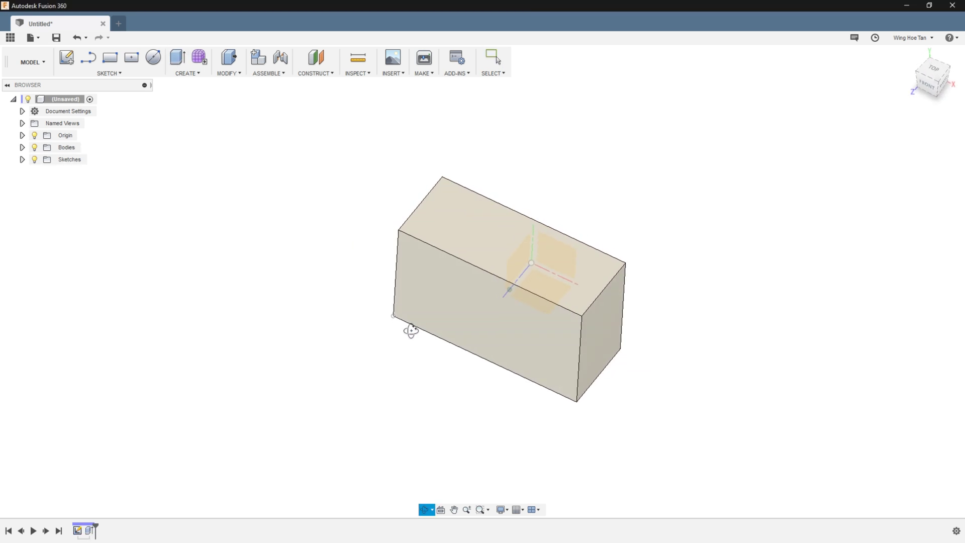
shift+middle_drag(399, 373, 382, 342)
In the parameters table, change LENGTH to 30 mm and WIDTH to 10 mm
click(227, 74)
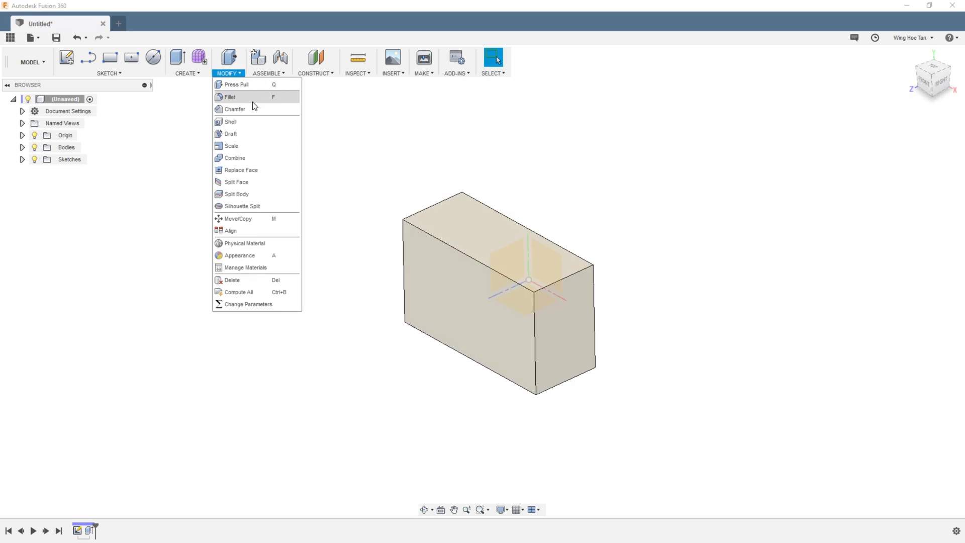
click(276, 303)
drag(429, 155, 755, 174)
double_click(833, 219)
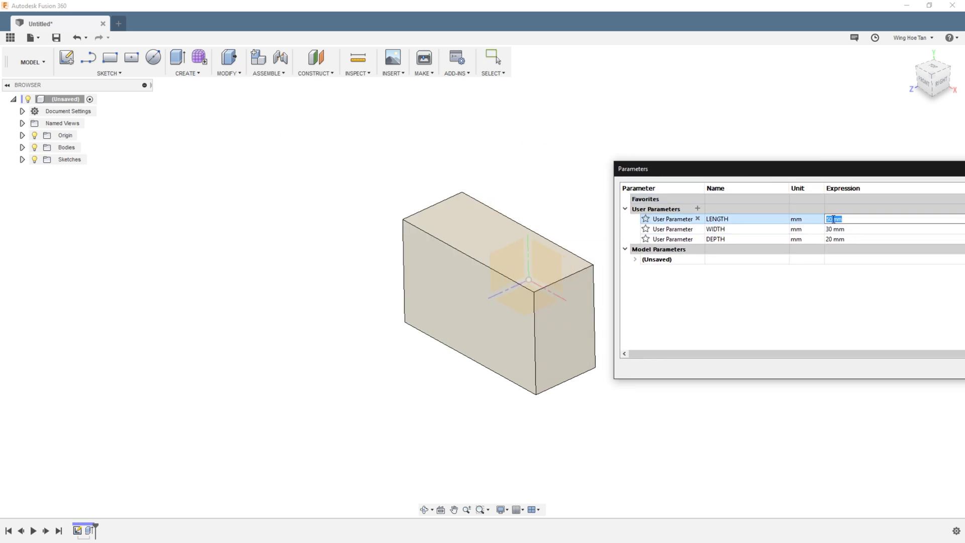
text(30)
key(Return)
double_click(833, 228)
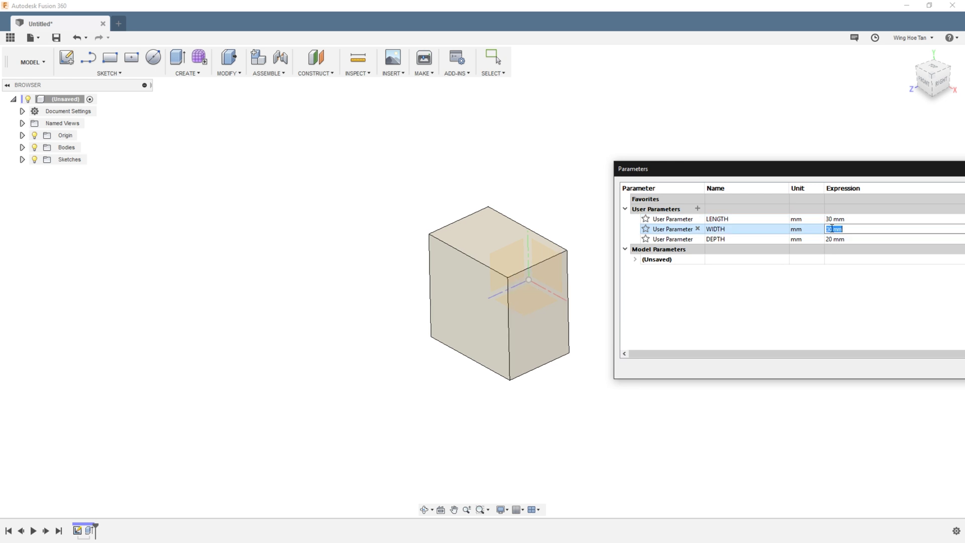
text(10)
key(Return)
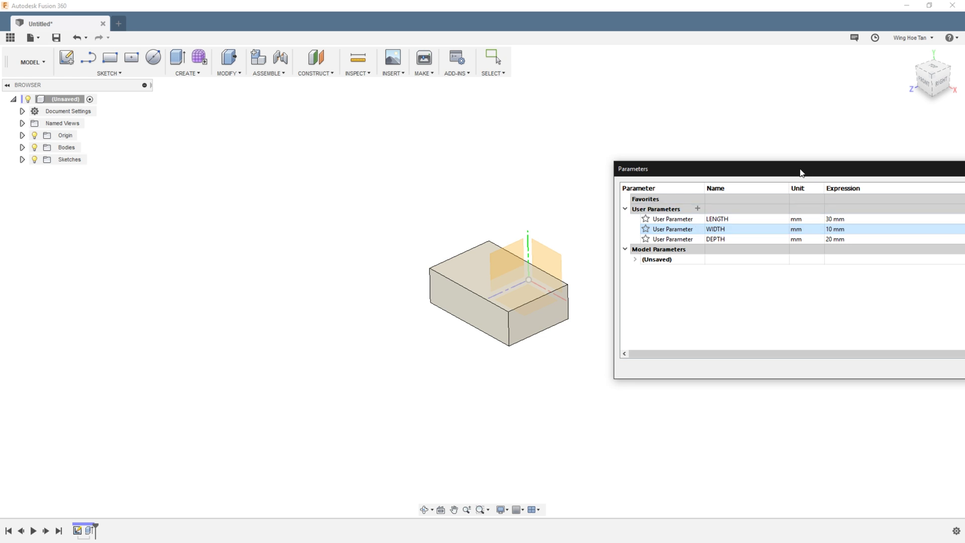
Rearrange the parameters table and pan the view so the resized box is visible
drag(614, 162, 732, 133)
drag(802, 136, 638, 168)
click(390, 267)
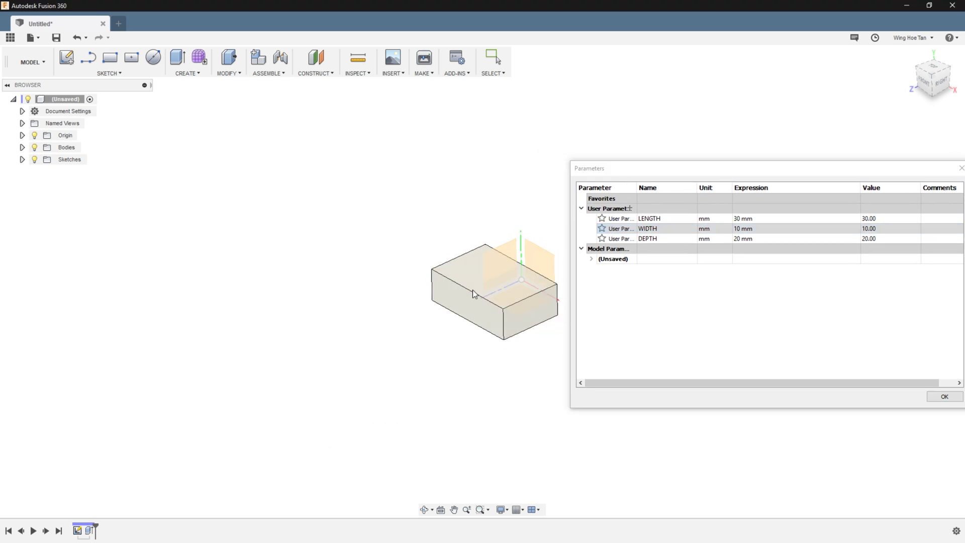
middle_drag(472, 290, 330, 288)
drag(625, 172, 471, 187)
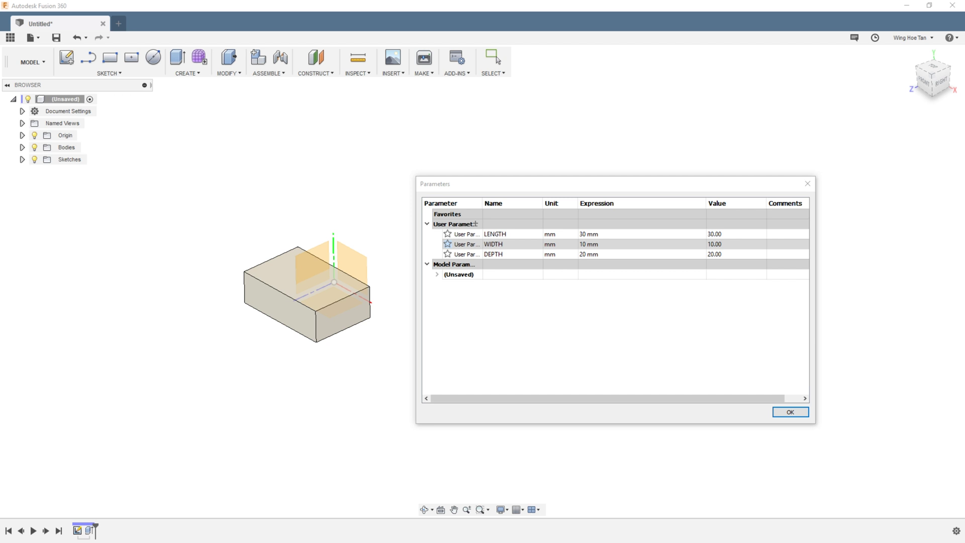
Add user parameter X = 2*LENGTH (60 mm), then show the new design's origin planes
click(475, 224)
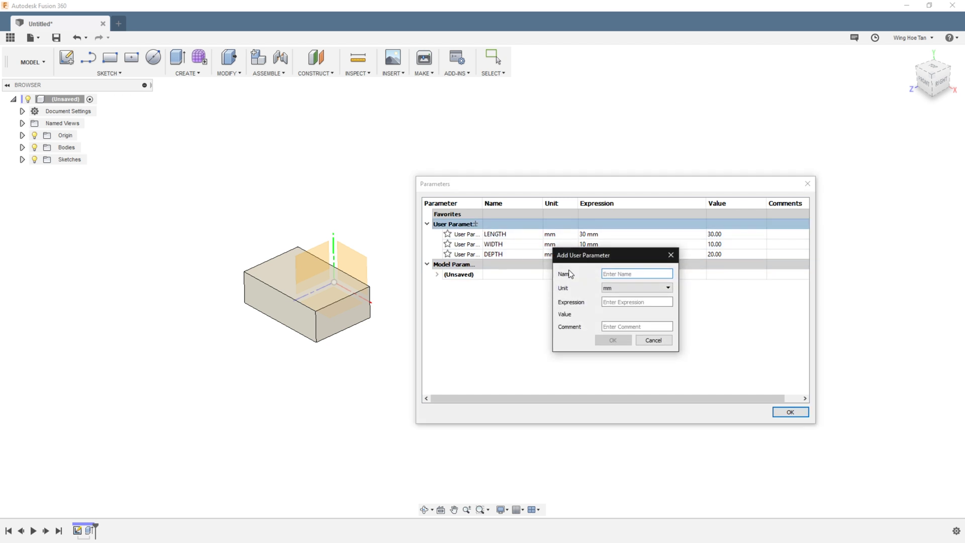
text(X)
click(607, 302)
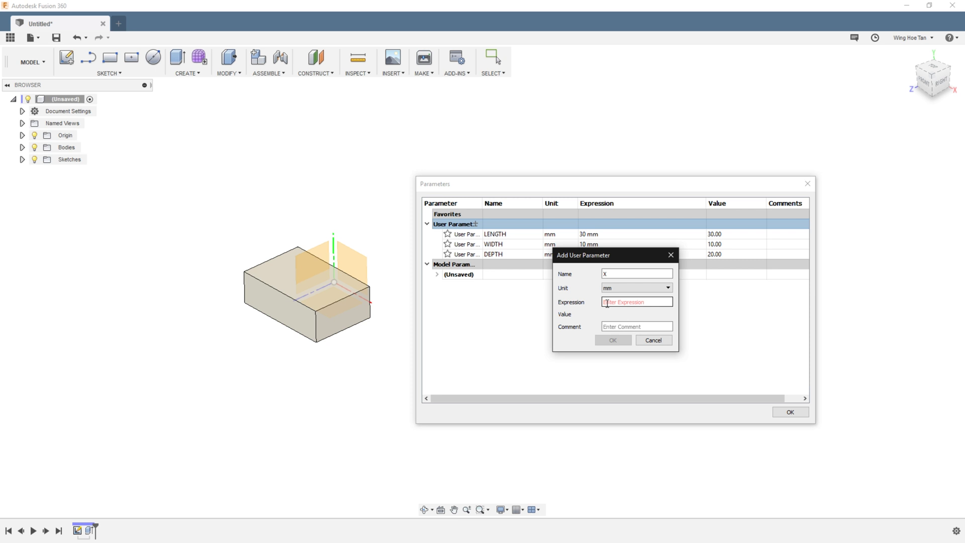
text(2*)
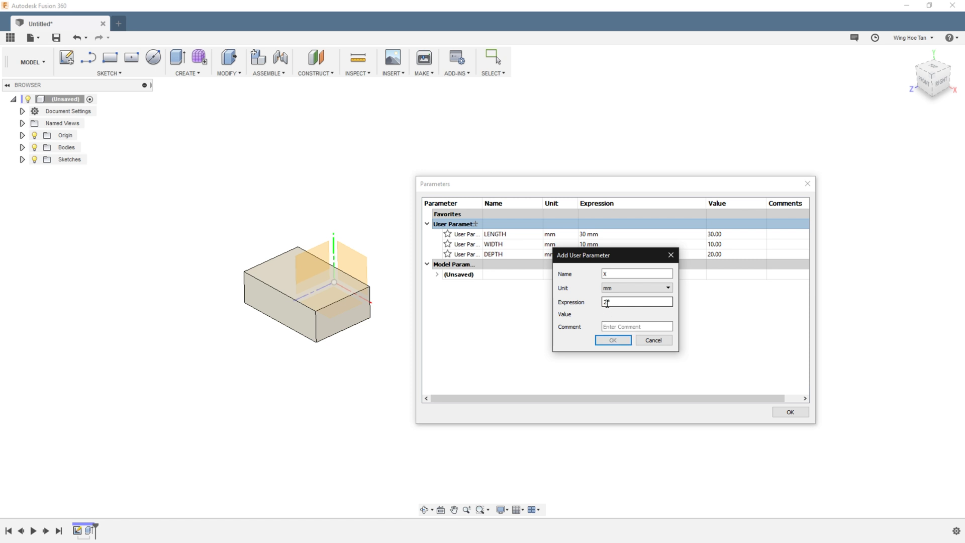
text(LE)
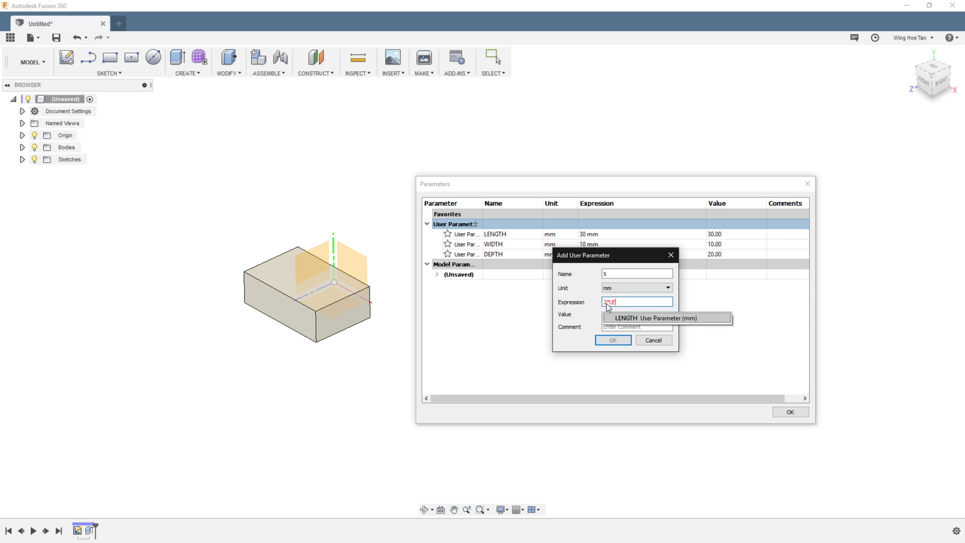
click(623, 318)
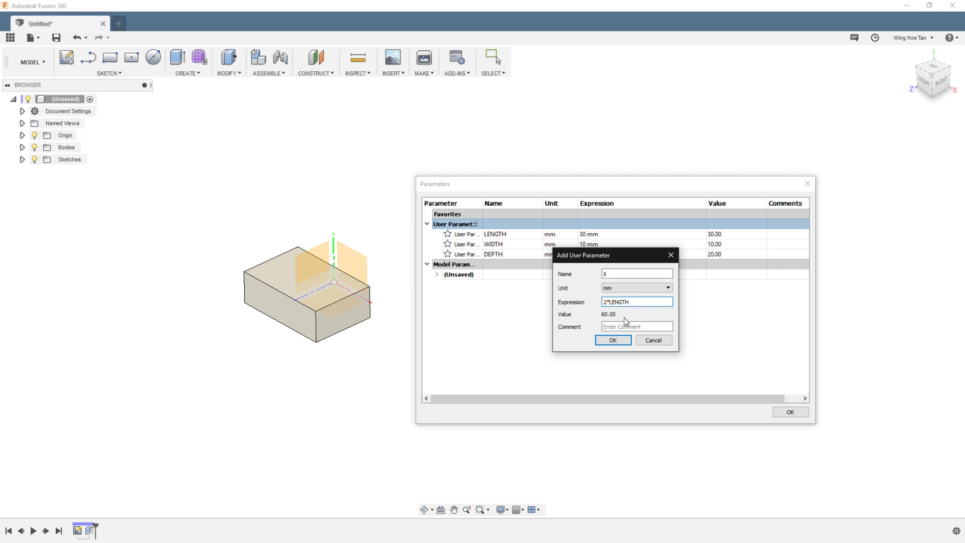
click(610, 342)
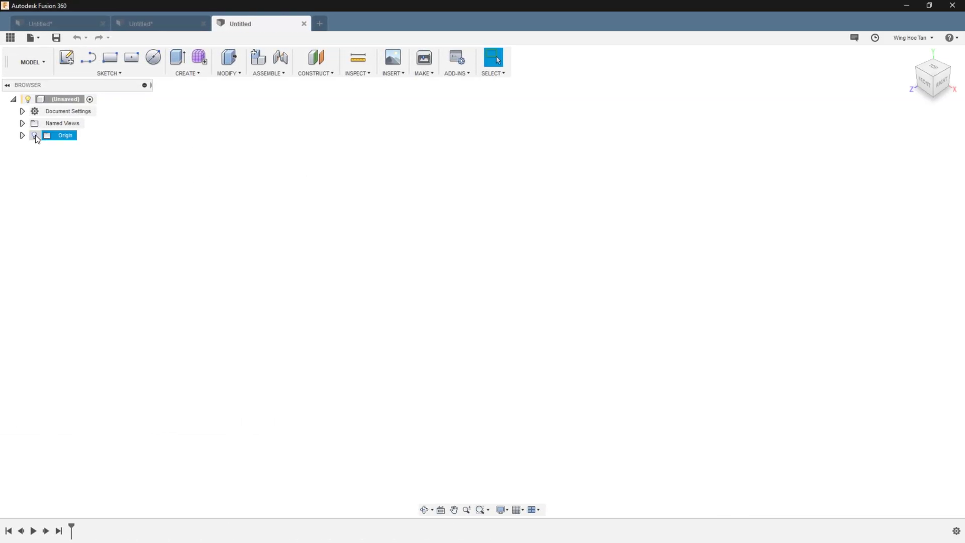
click(35, 134)
Sketch a centre rectangle on the XY plane with a 90.898 mm width dimension
right_click(512, 274)
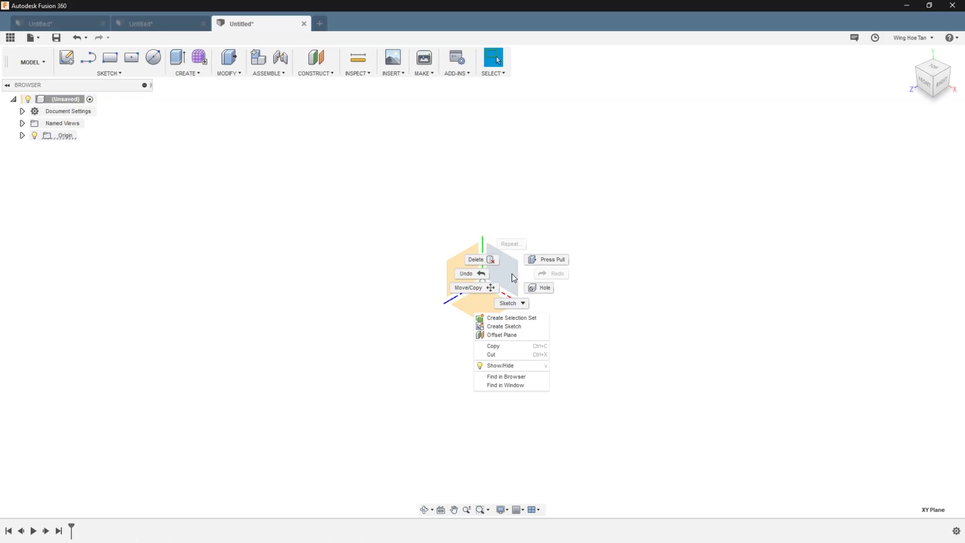
click(505, 326)
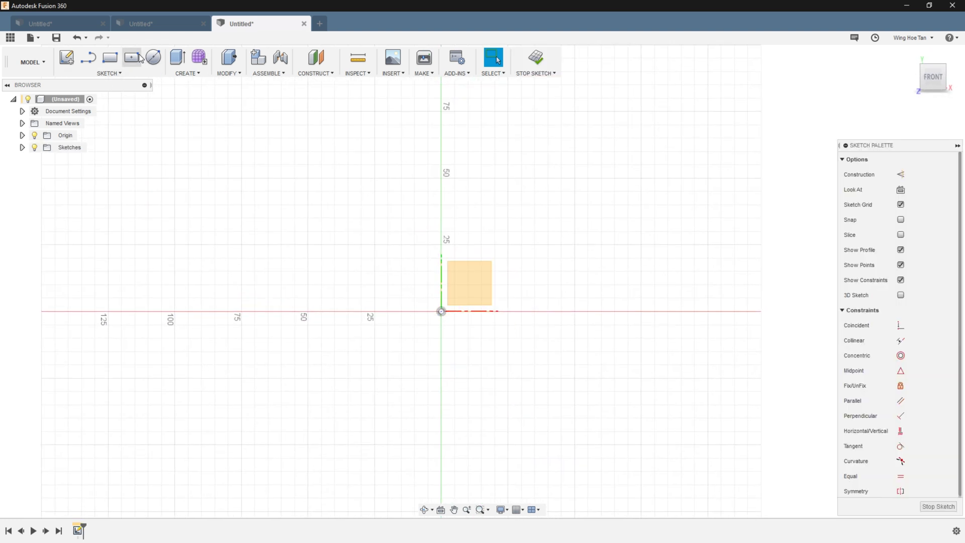
click(131, 57)
click(441, 312)
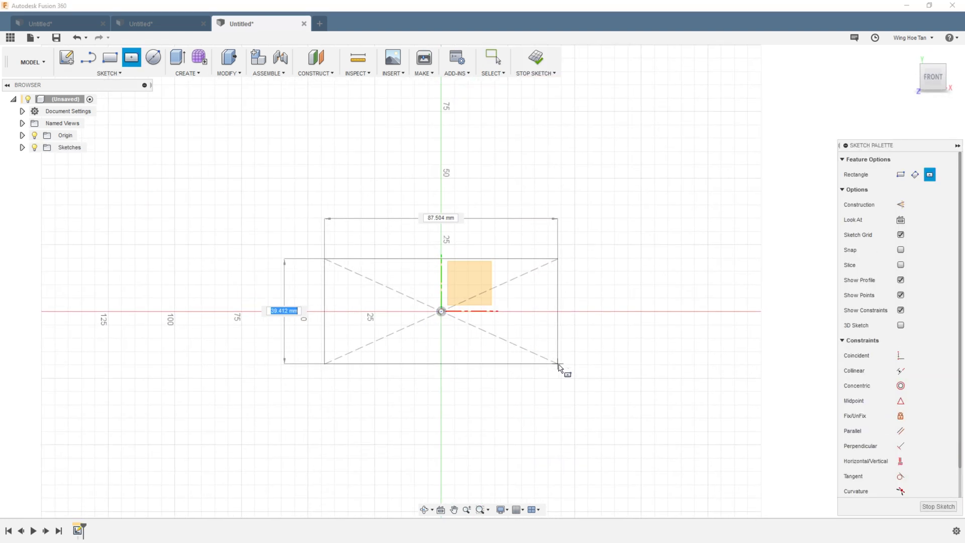
click(563, 368)
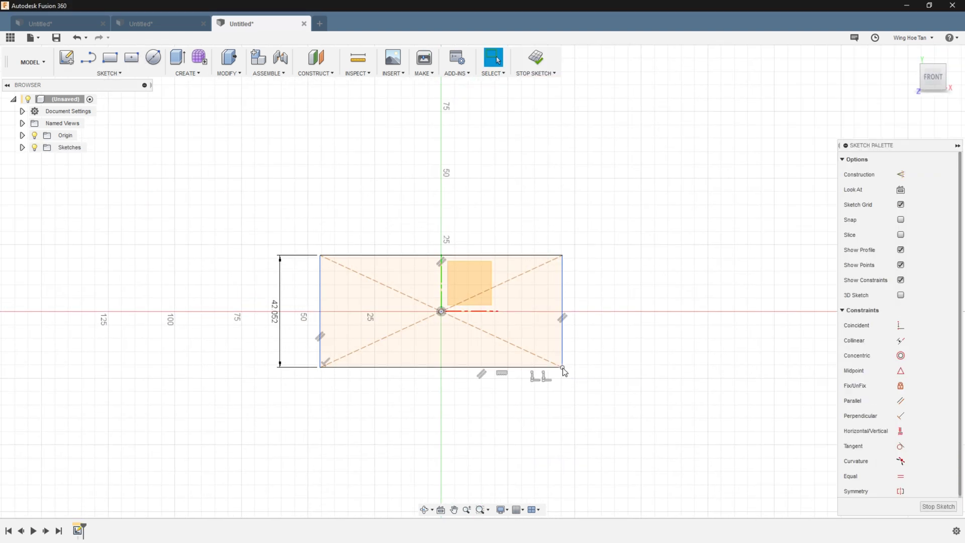
key(d)
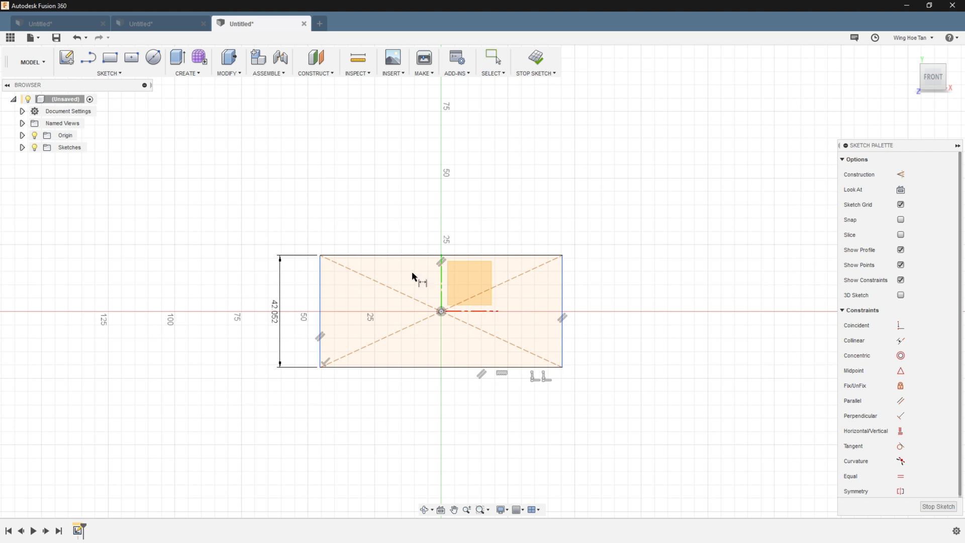
click(391, 256)
click(390, 208)
key(Return)
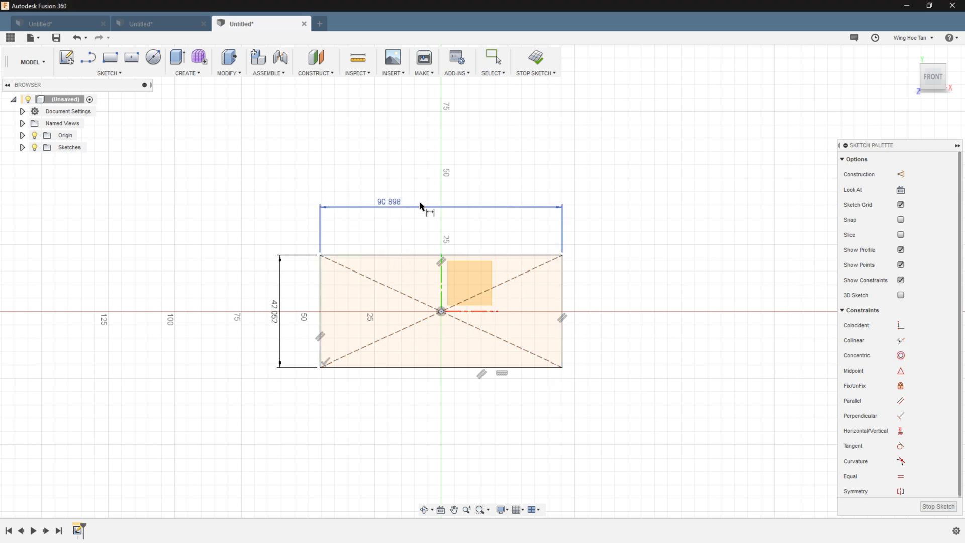
click(534, 59)
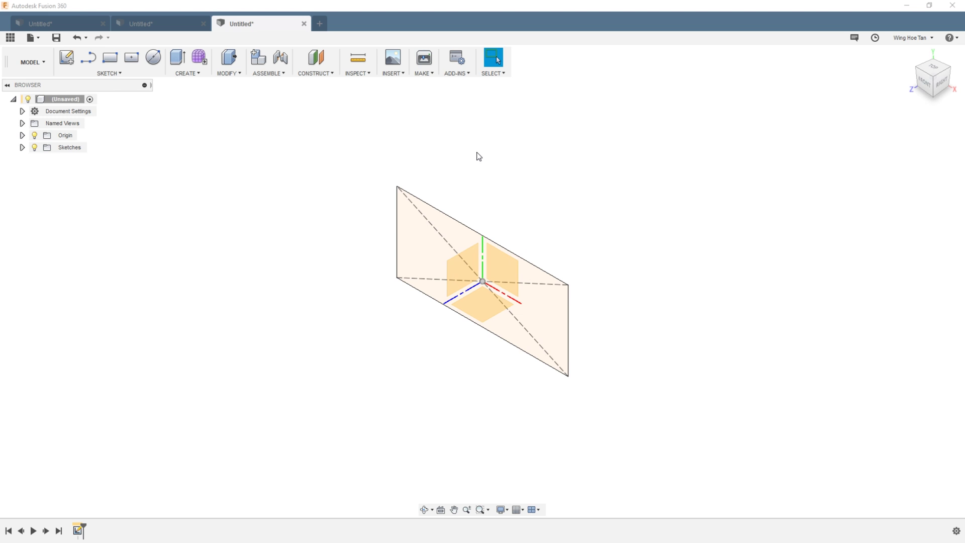
Extrude the rectangle 25 mm into a new box body
key(e)
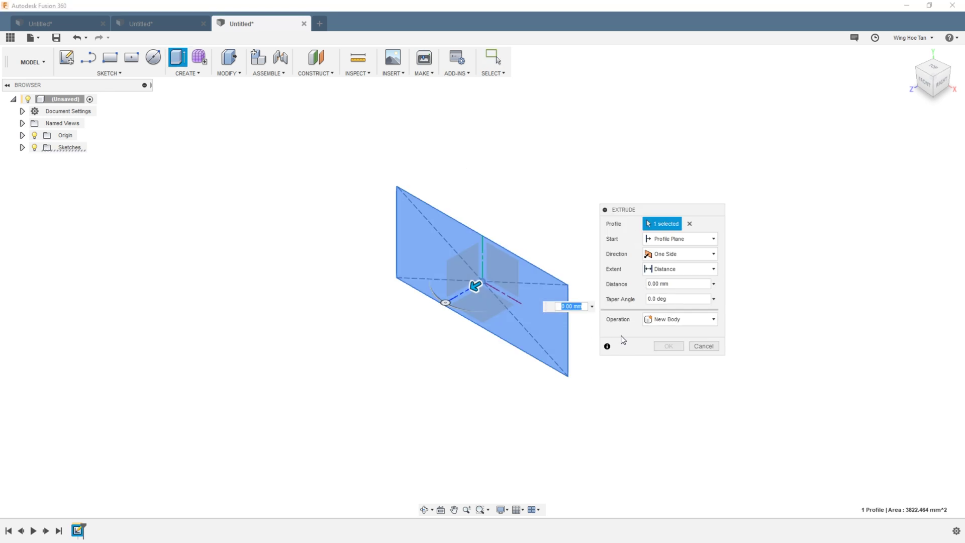
drag(475, 285, 437, 323)
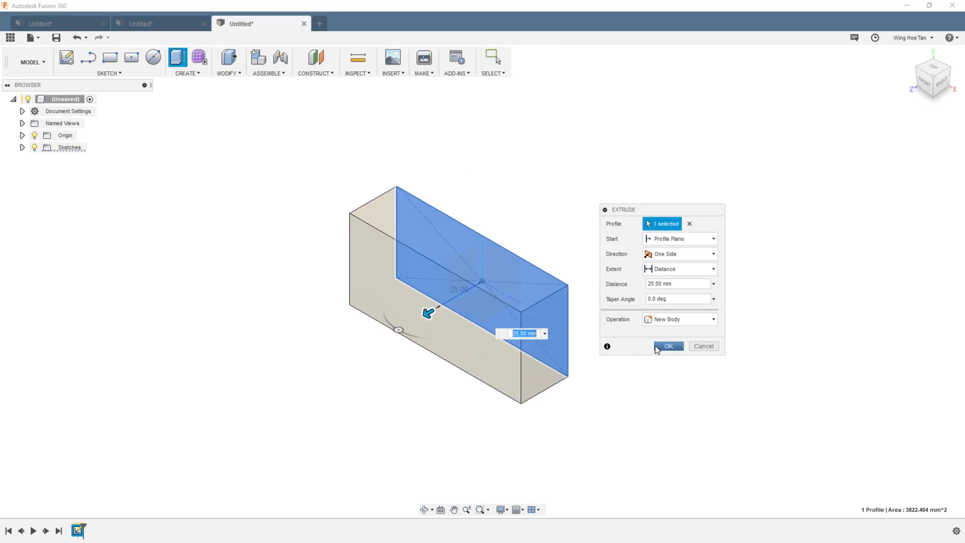
click(656, 347)
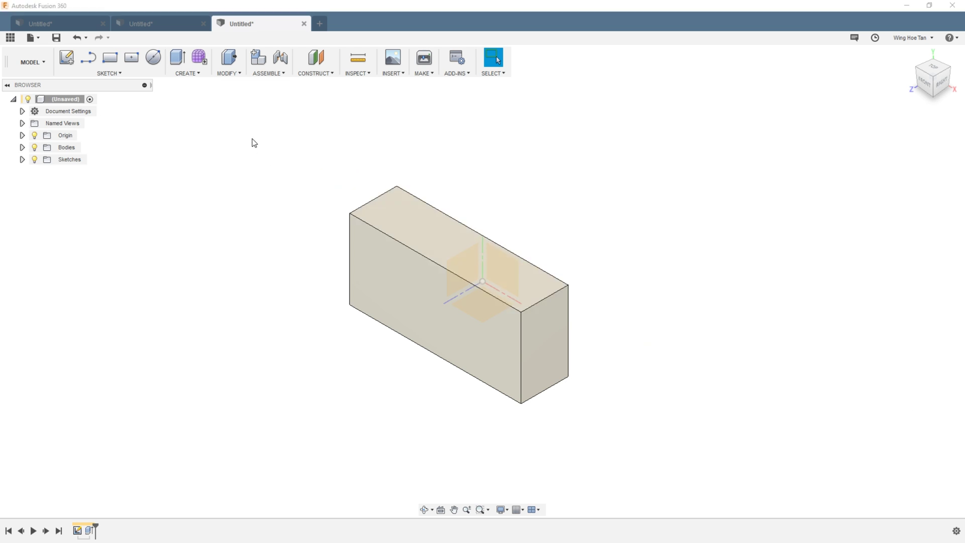
Open the parameters table and expand Sketch1 and Extrude1 to show d1–d4
click(228, 74)
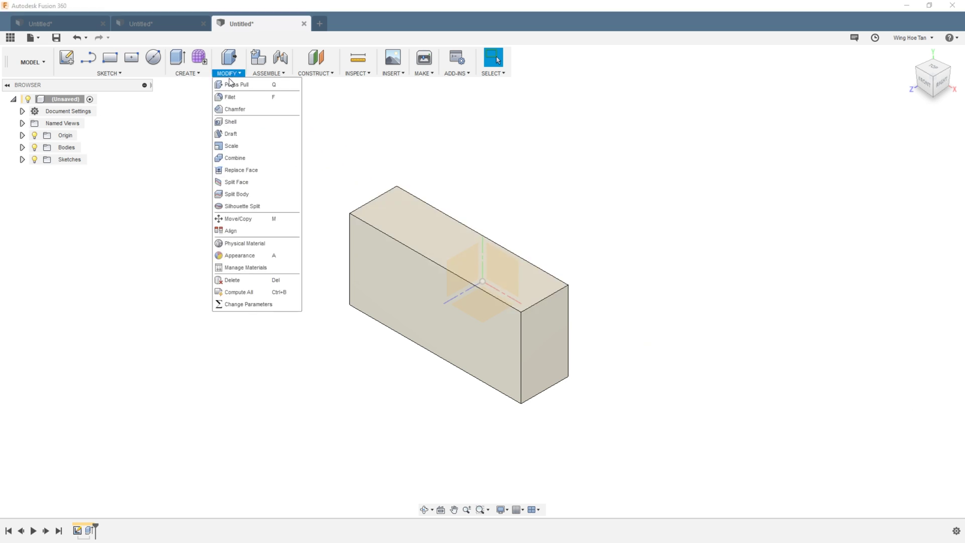
click(260, 303)
drag(476, 189, 623, 172)
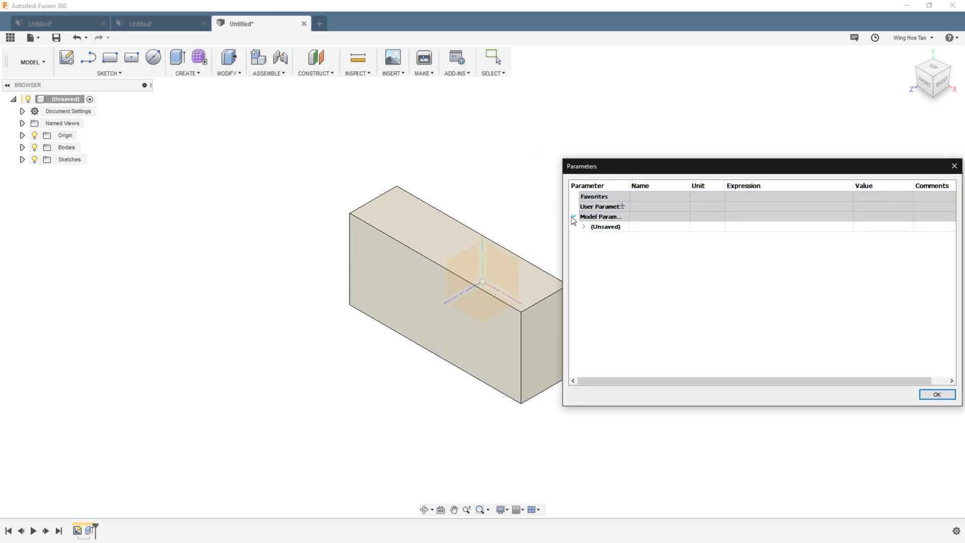
click(584, 227)
click(594, 237)
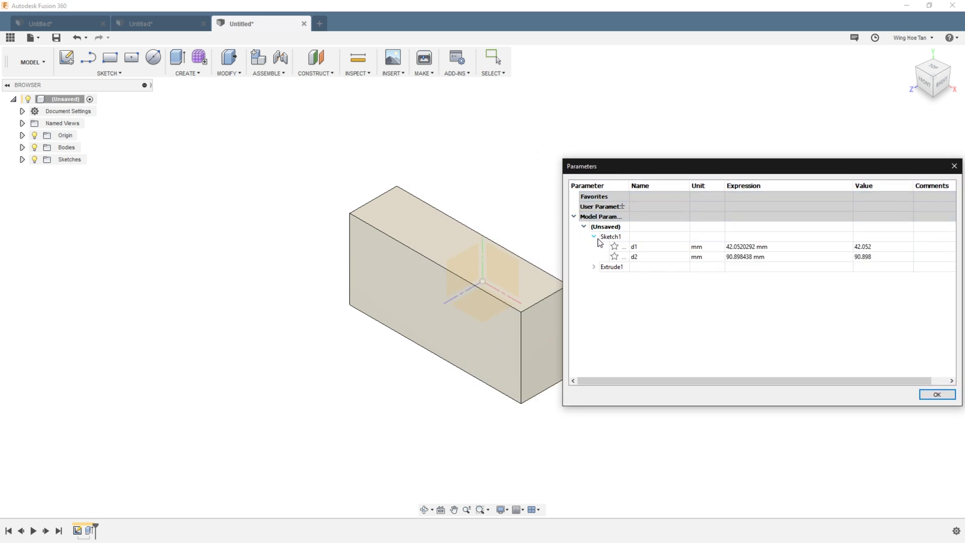
click(594, 267)
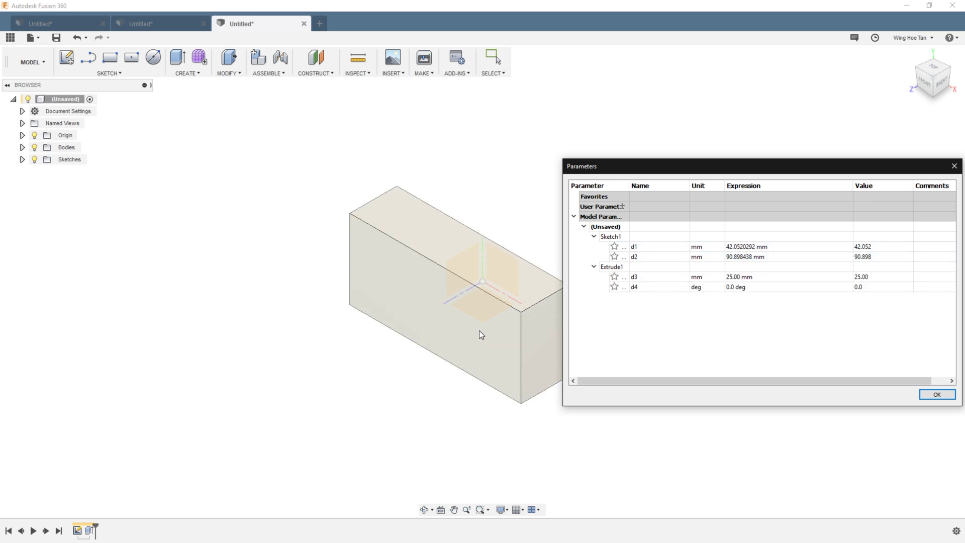
click(436, 291)
middle_drag(482, 281, 360, 277)
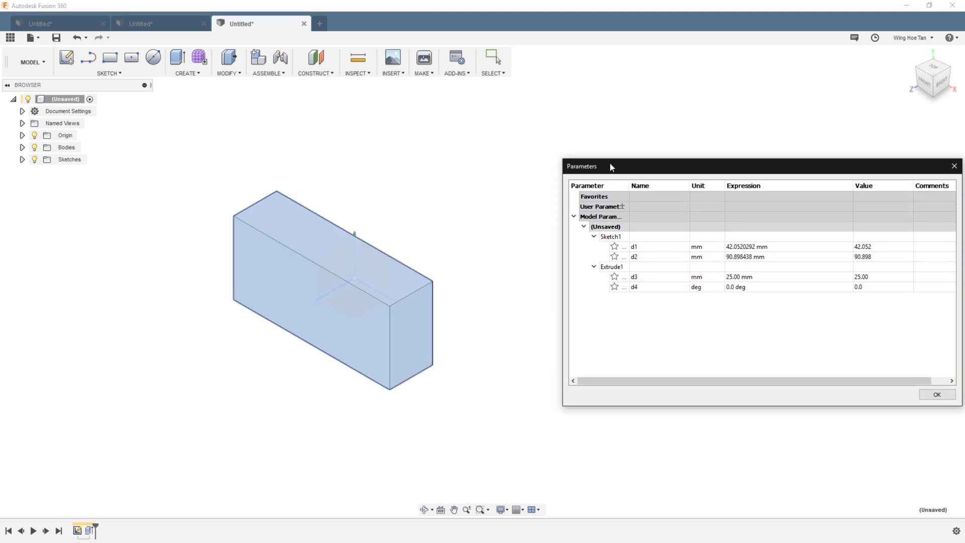
drag(610, 166, 508, 169)
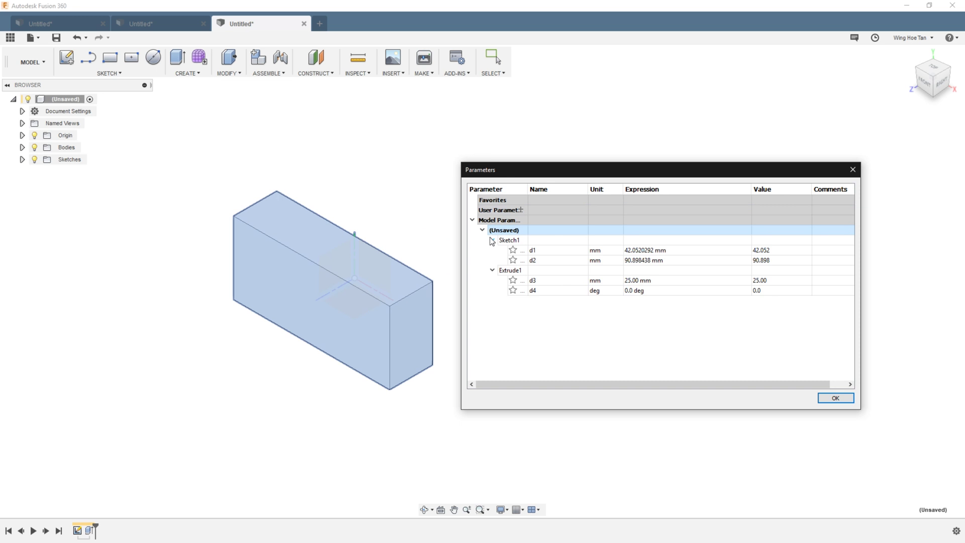
drag(528, 190, 555, 190)
Rename d1 to WIDTH and d2 to LENGTH, star LENGTH as a favourite, and accept
click(569, 249)
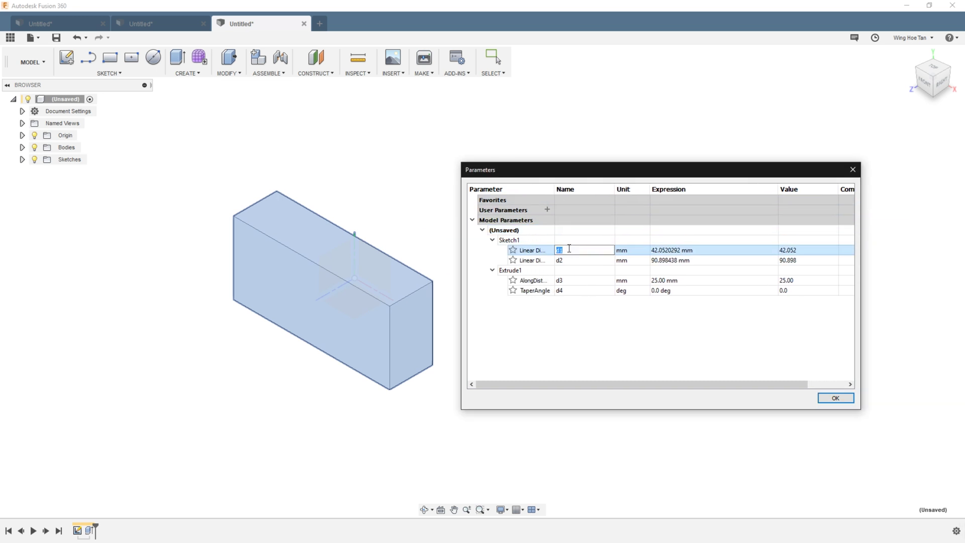
text(WIDTH)
click(567, 260)
text(LENG)
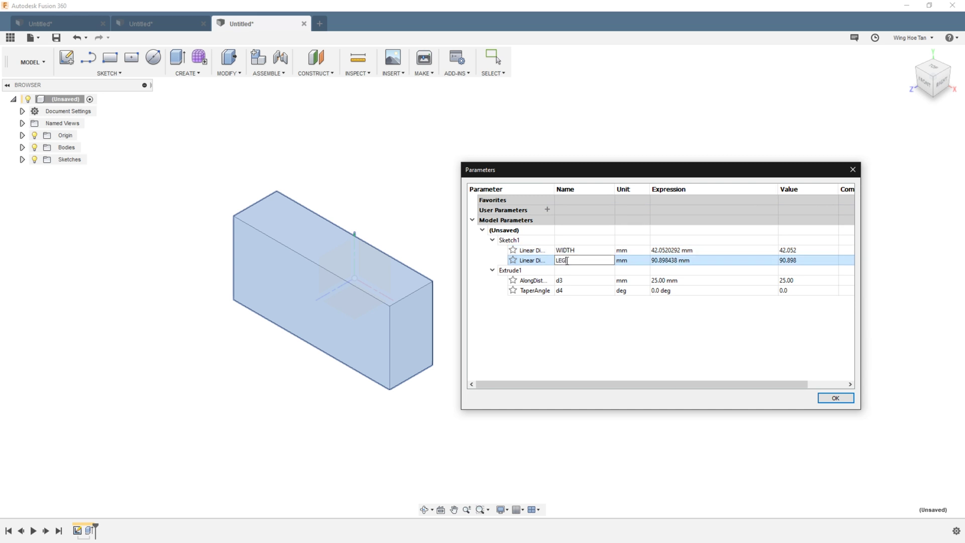
text(TH)
key(Return)
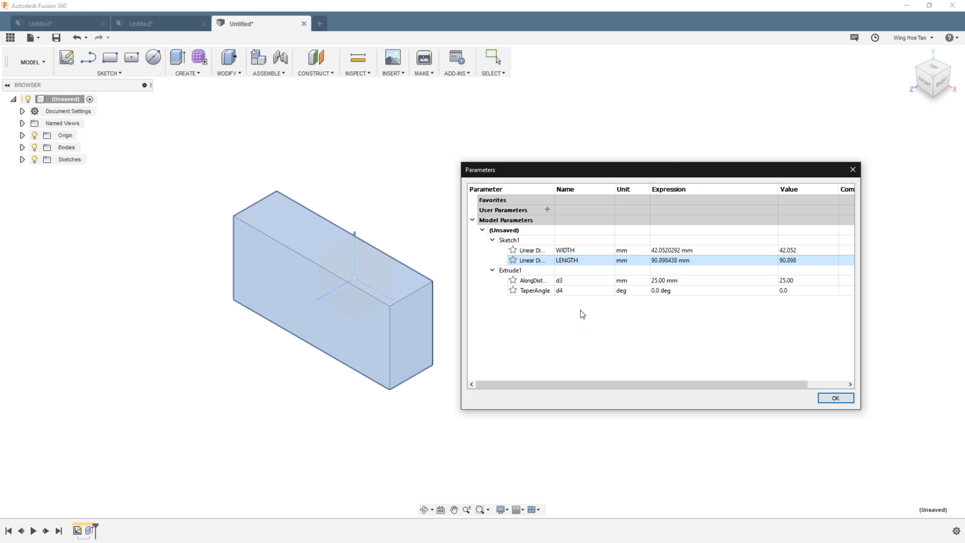
click(513, 260)
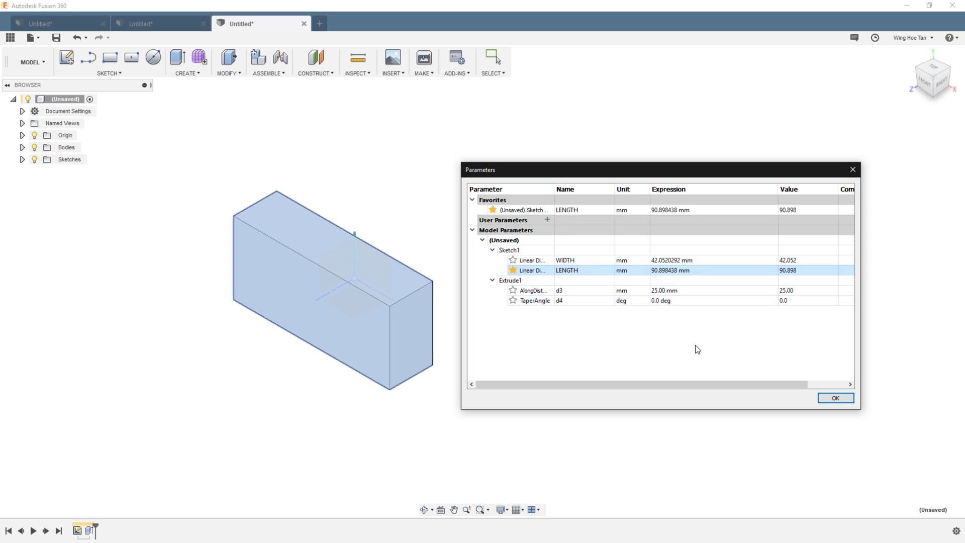
click(835, 398)
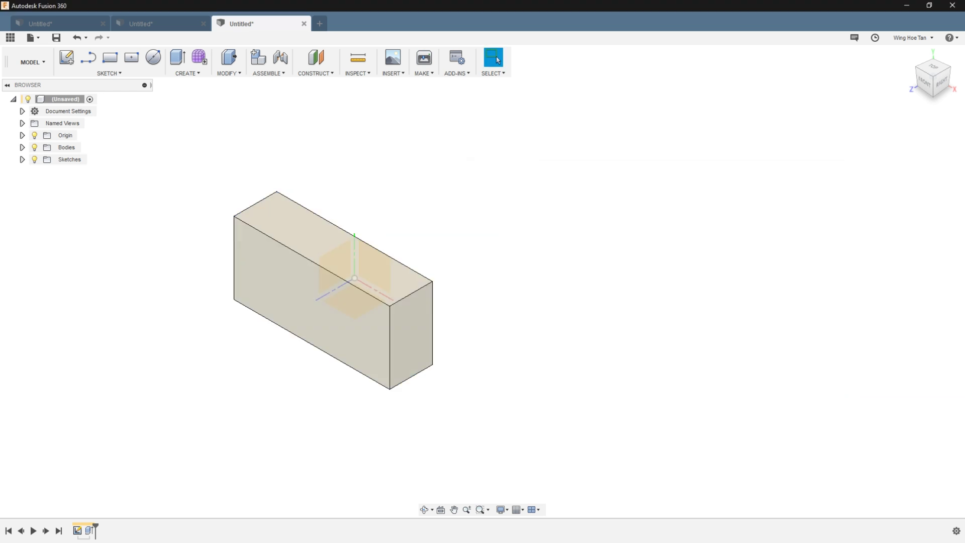
Sketch on the box's front face a circle with diameter LENGTH on the top edge
click(348, 335)
right_click(348, 335)
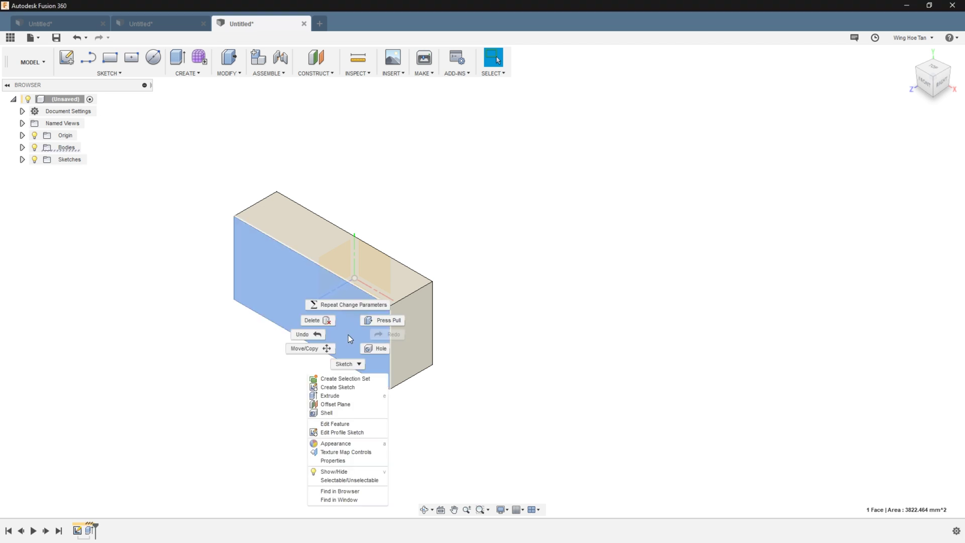
click(339, 387)
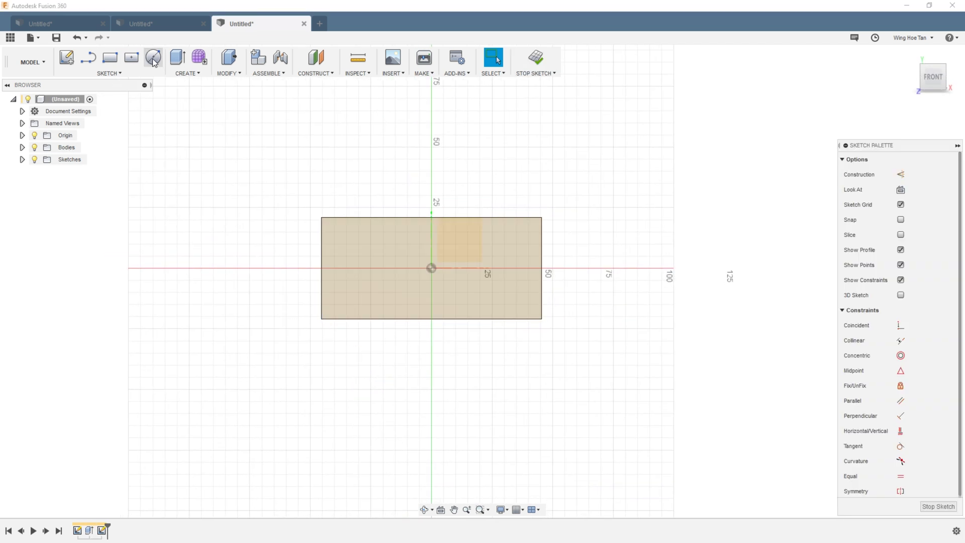
click(153, 58)
click(431, 217)
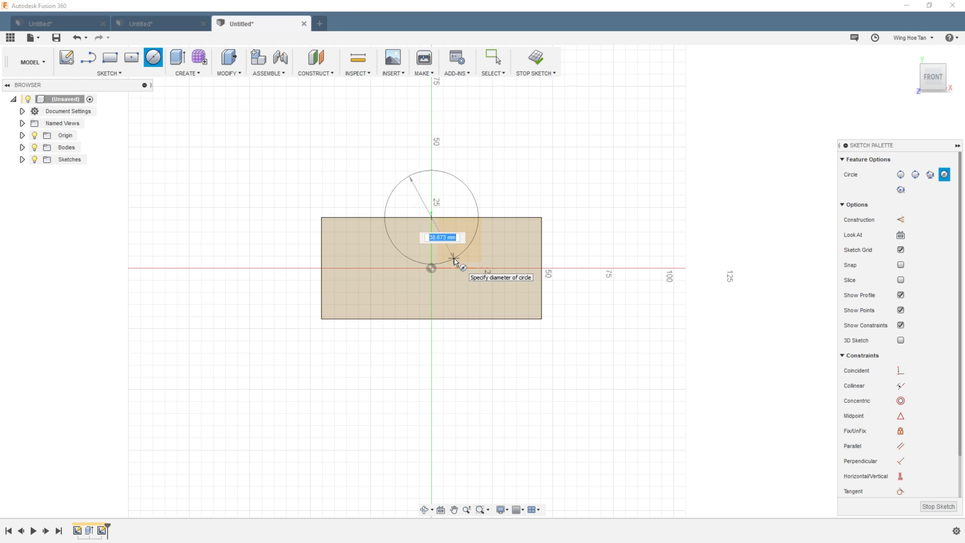
text(LE)
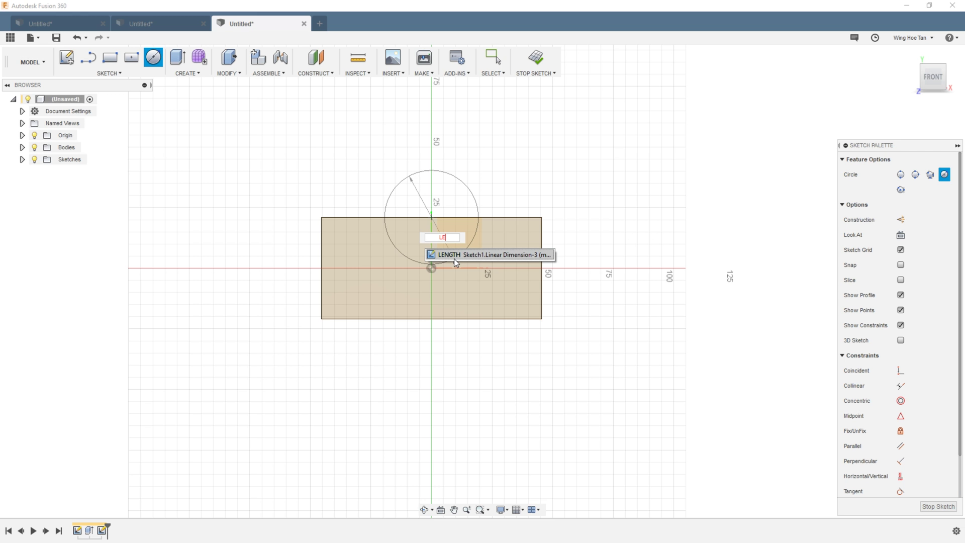
click(454, 258)
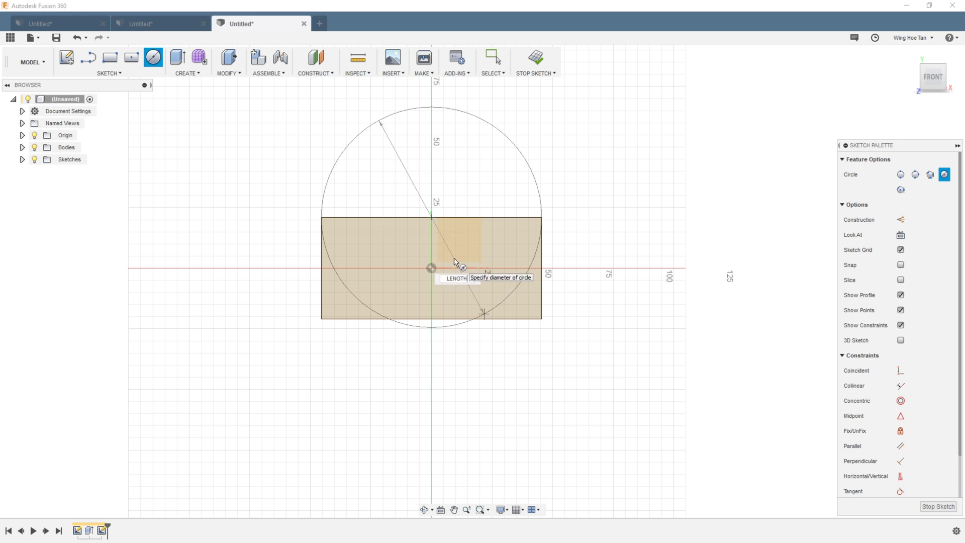
key(Return)
key(Escape)
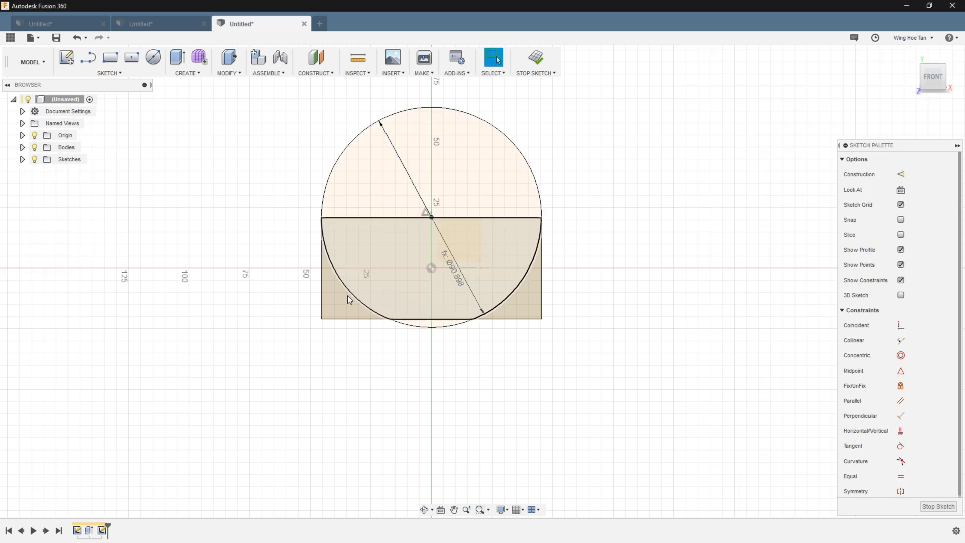
Add a second circle below the box with diameter WIDTH
scroll(308, 282, down, 1)
scroll(307, 282, down, 1)
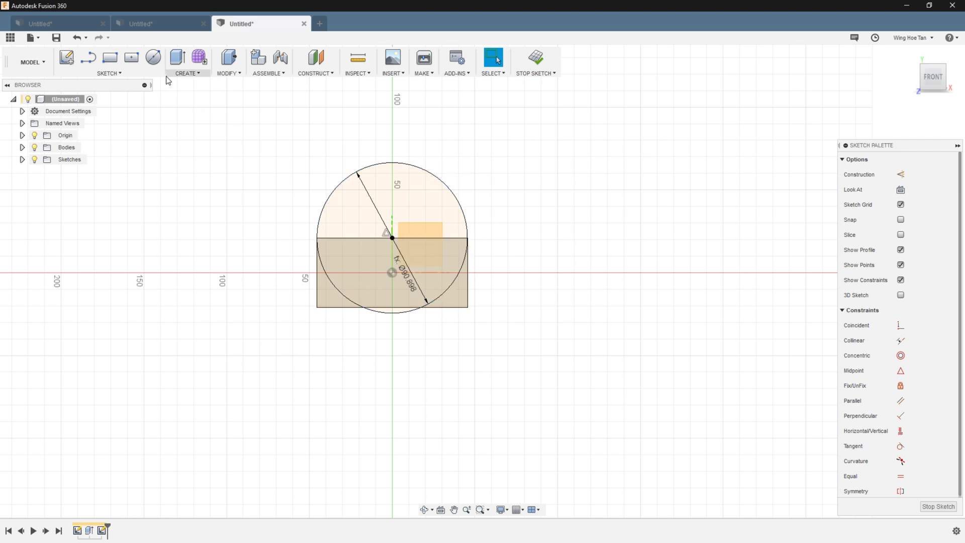
click(149, 64)
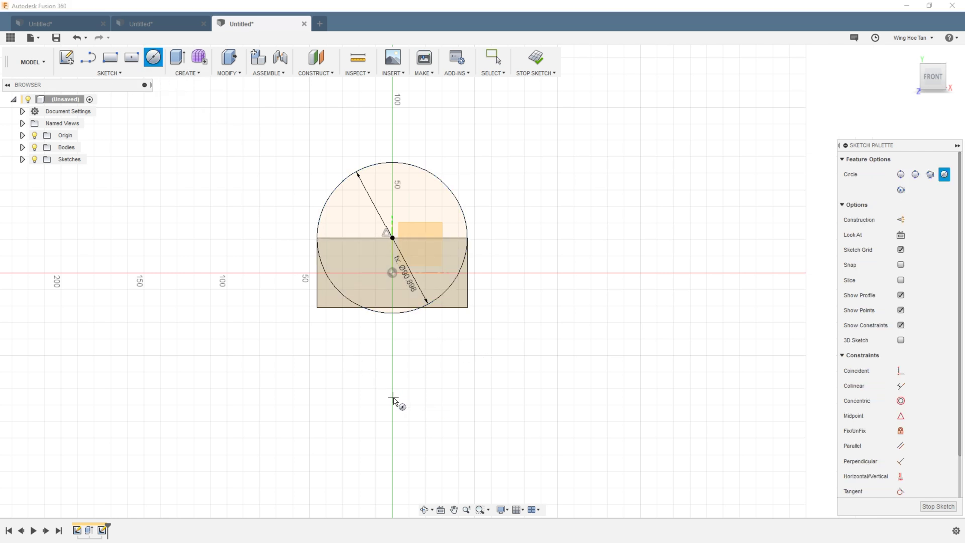
click(393, 397)
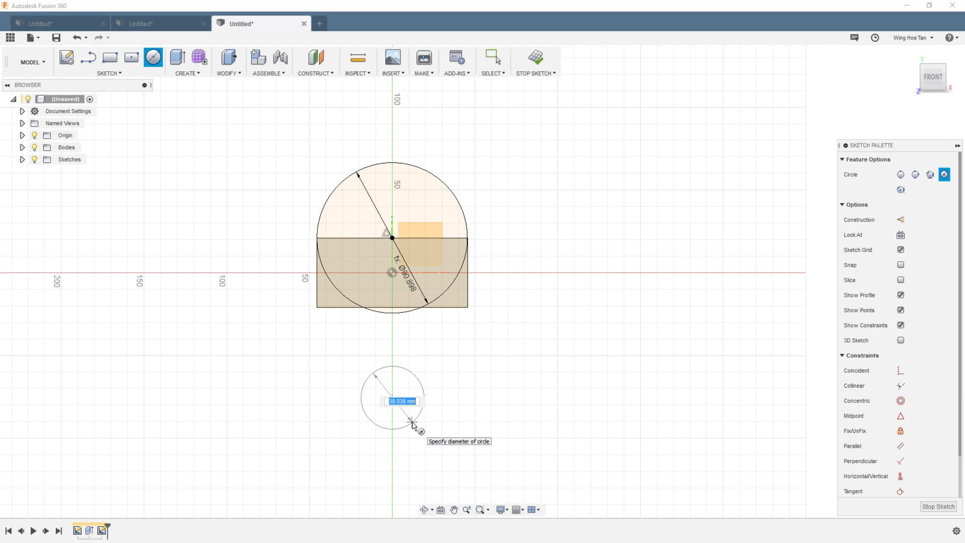
text(WIDTH)
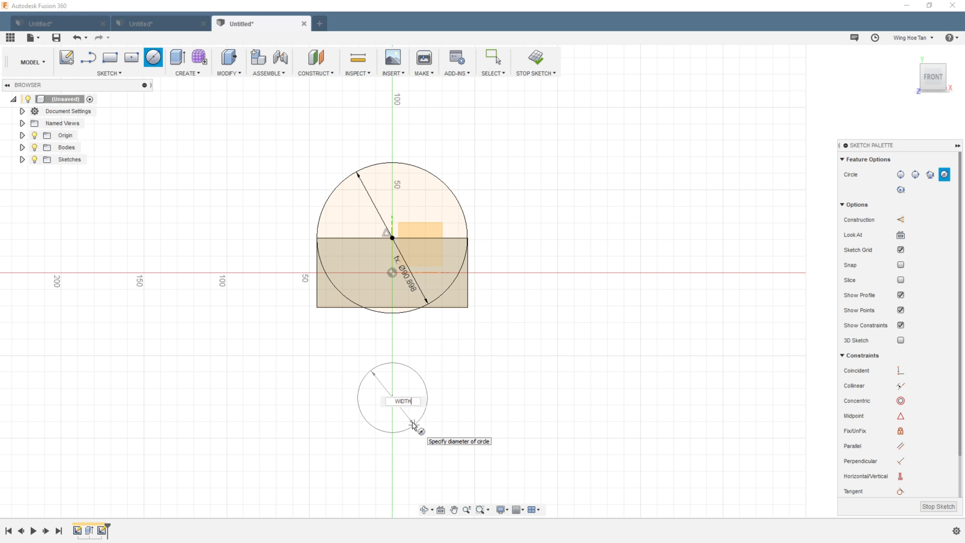
key(Return)
key(Escape)
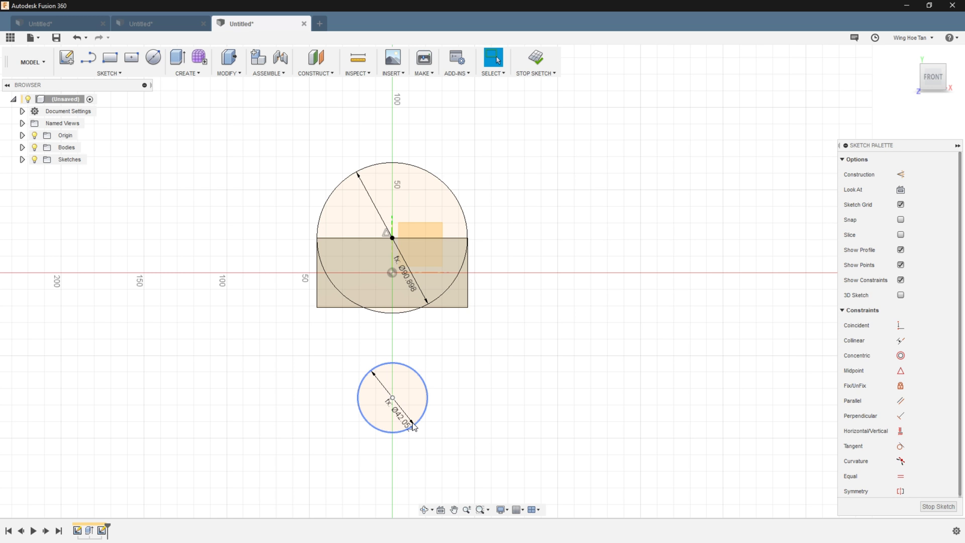
scroll(335, 442, up, 3)
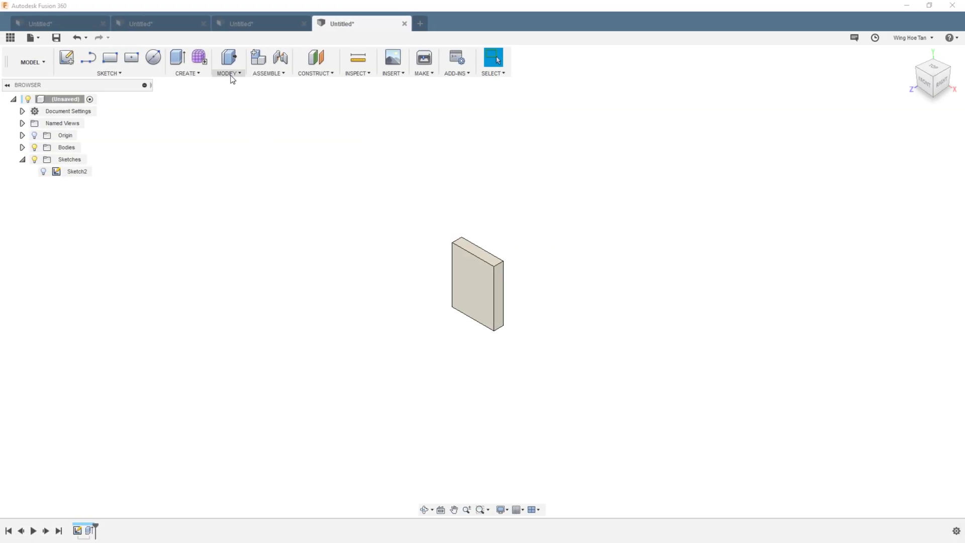
Create user parameter PATTERN with No Units and expression 10, then close the parameters
click(230, 74)
click(248, 304)
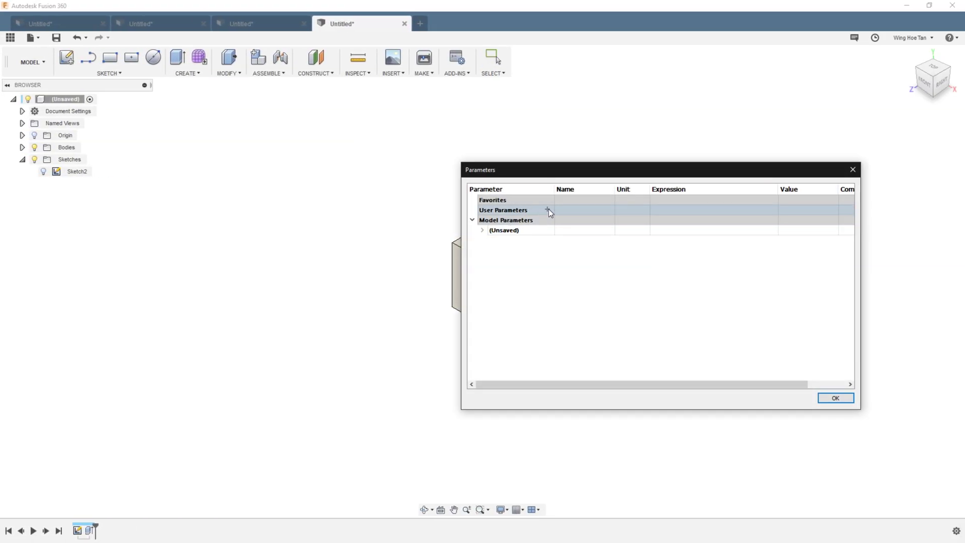
click(548, 209)
text(PA)
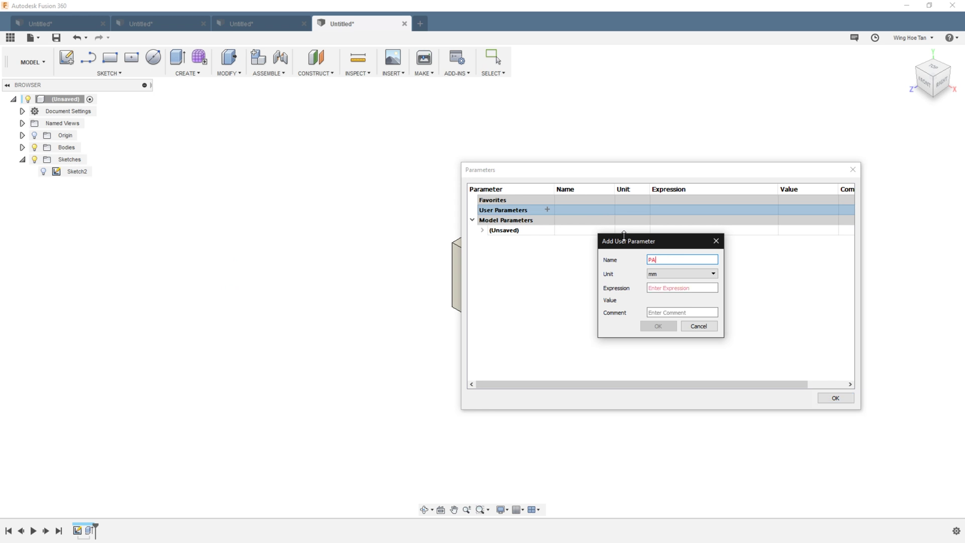
text(TTERN)
click(669, 273)
click(664, 281)
click(662, 288)
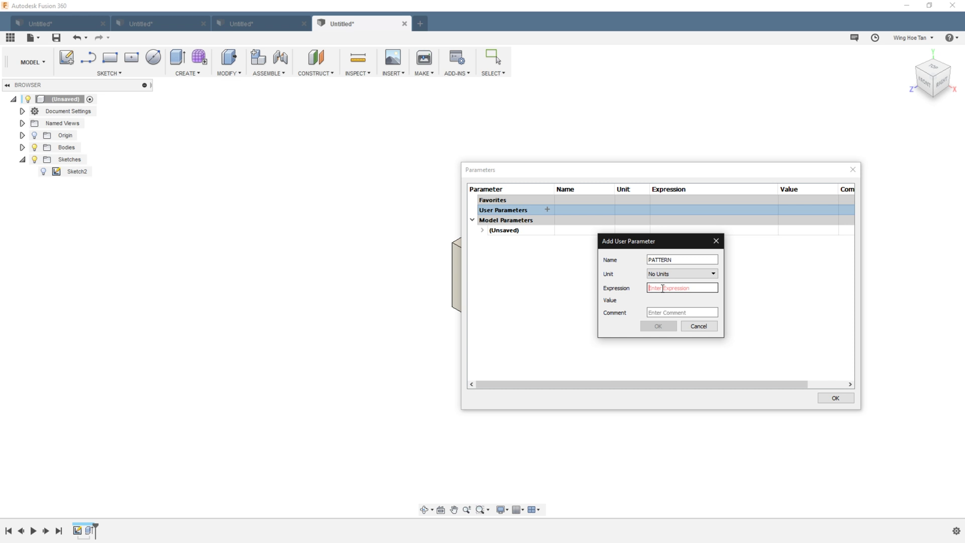
text(10)
click(658, 326)
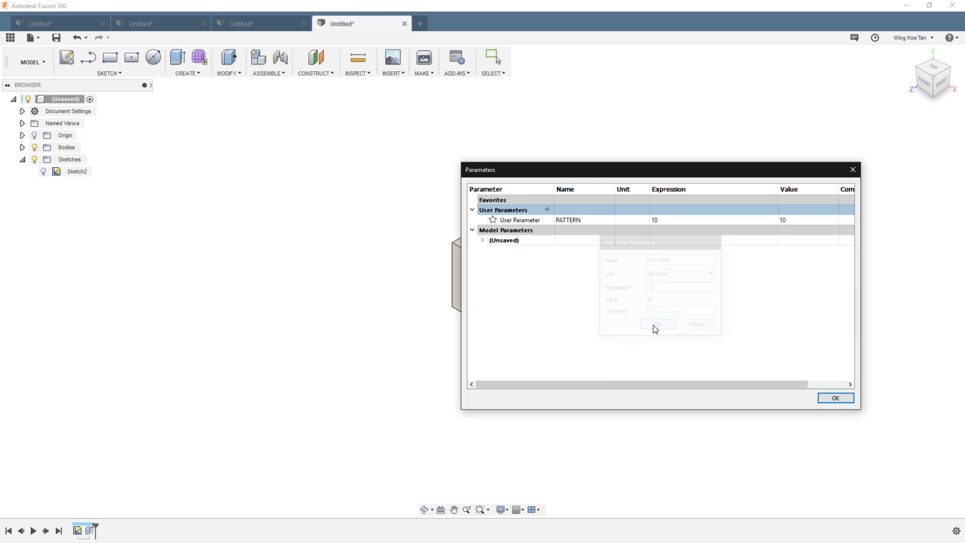
click(827, 397)
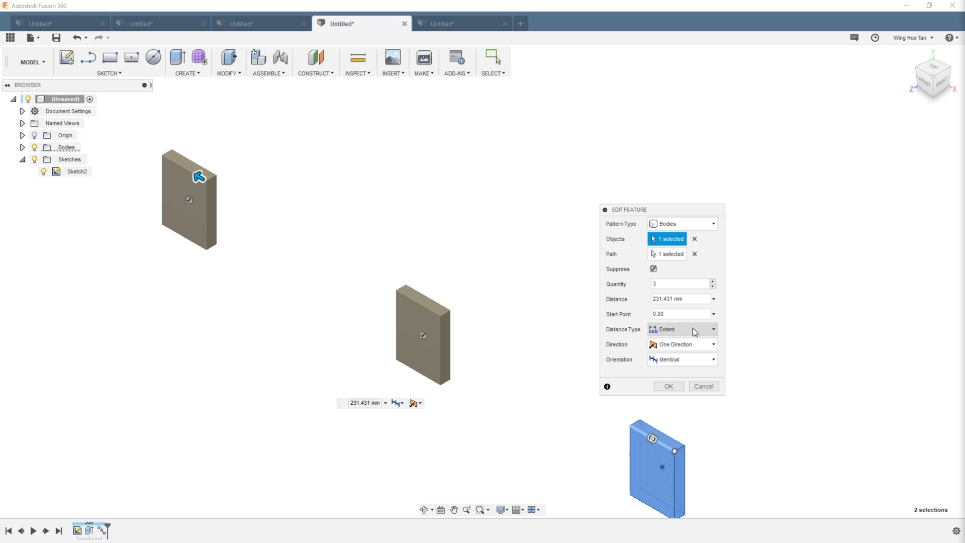
Replace the pattern quantity 3 with the PATTERN parameter, giving ten slabs along the path
click(661, 285)
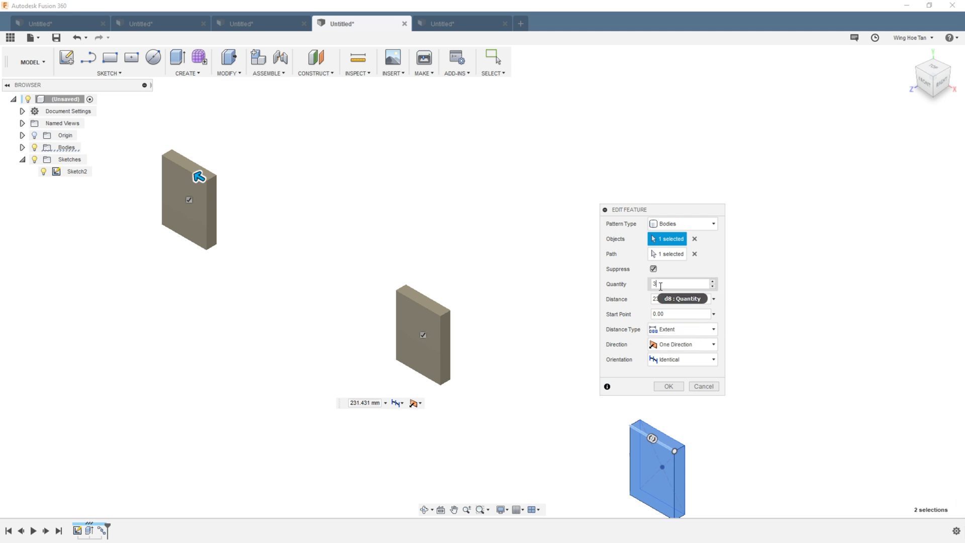
key(BackSpace)
text(P)
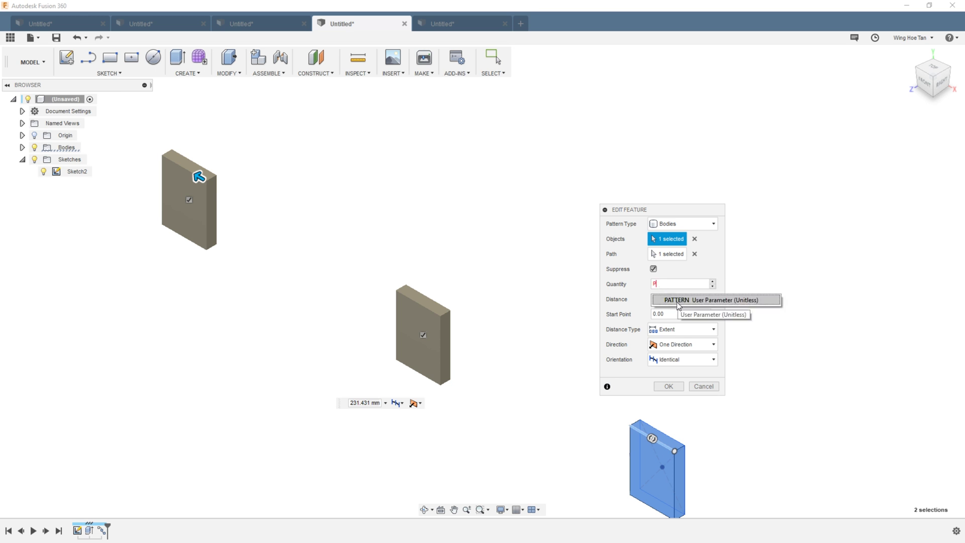
click(678, 300)
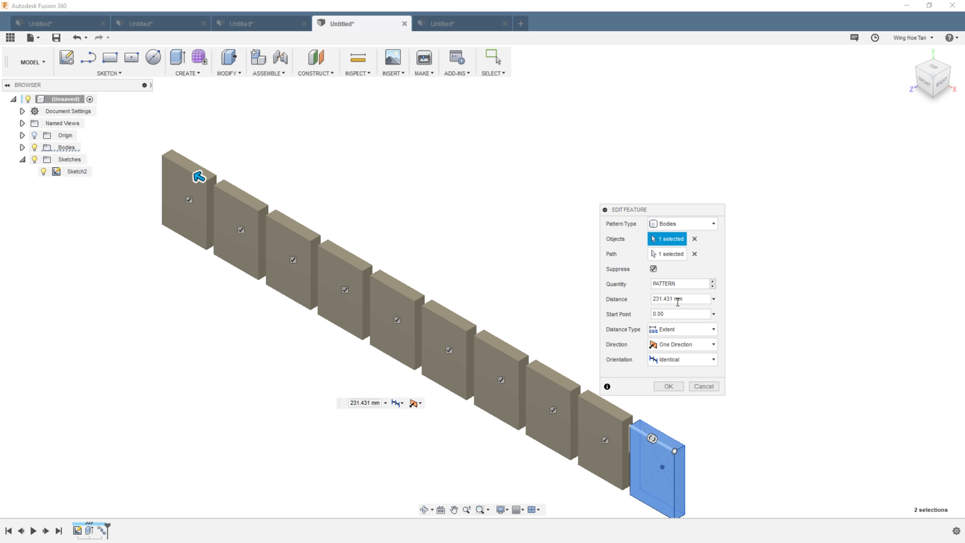
click(670, 385)
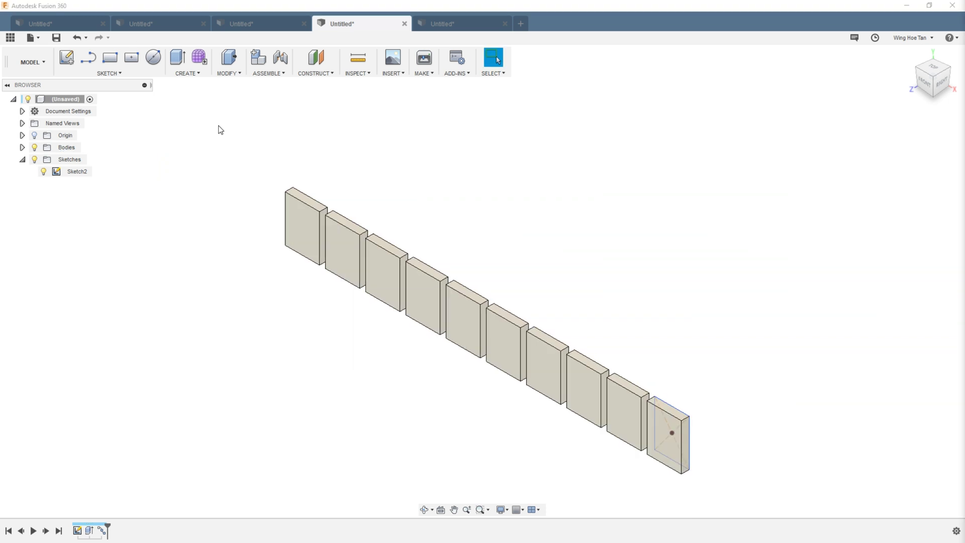
Reopen the Change Parameters table from the Modify menu to edit PATTERN's value of 10
click(229, 72)
click(249, 304)
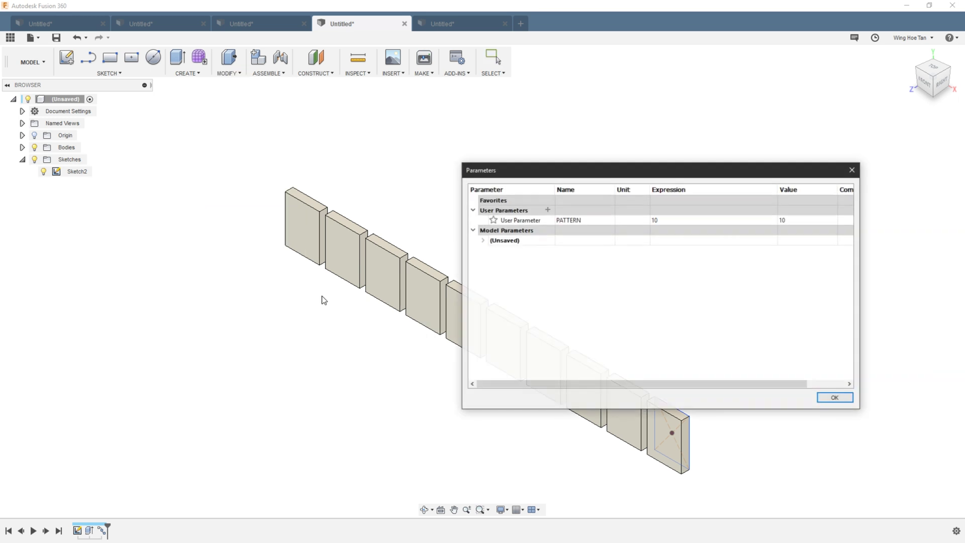